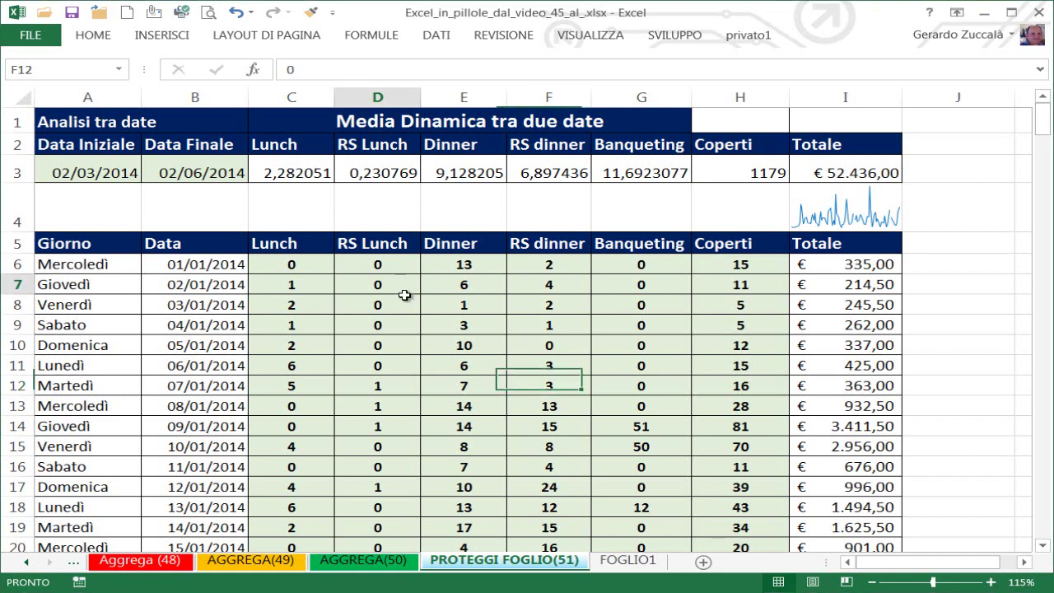
Step: Browse the Lunch data, then inspect C3's MEDIA.PIÙ.SE formula averaging C6:C278 between A3 and B3
left_click_drag(405, 287, 406, 305)
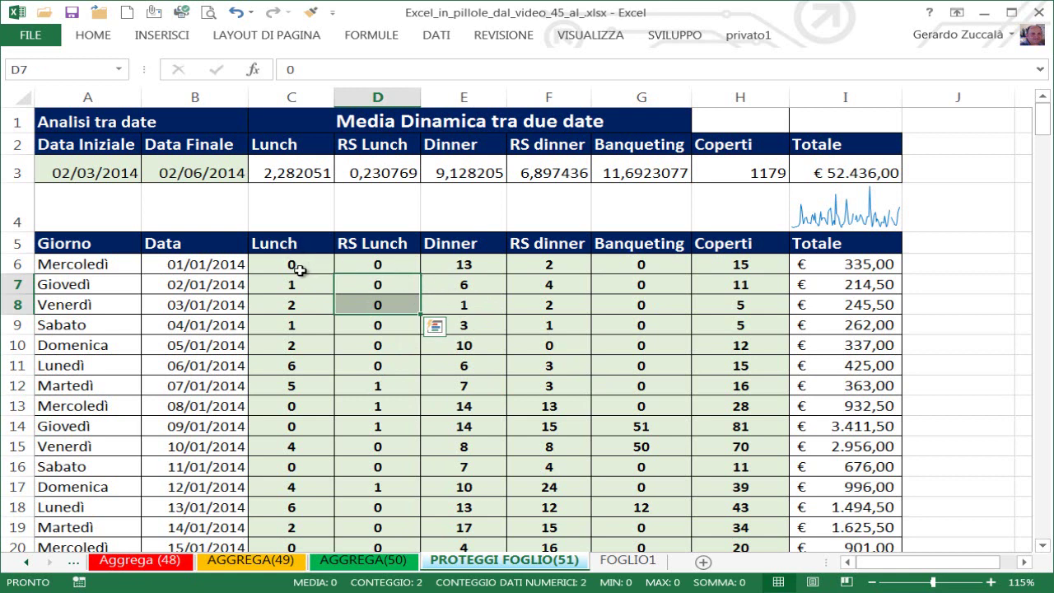
left_click_drag(310, 264, 595, 410)
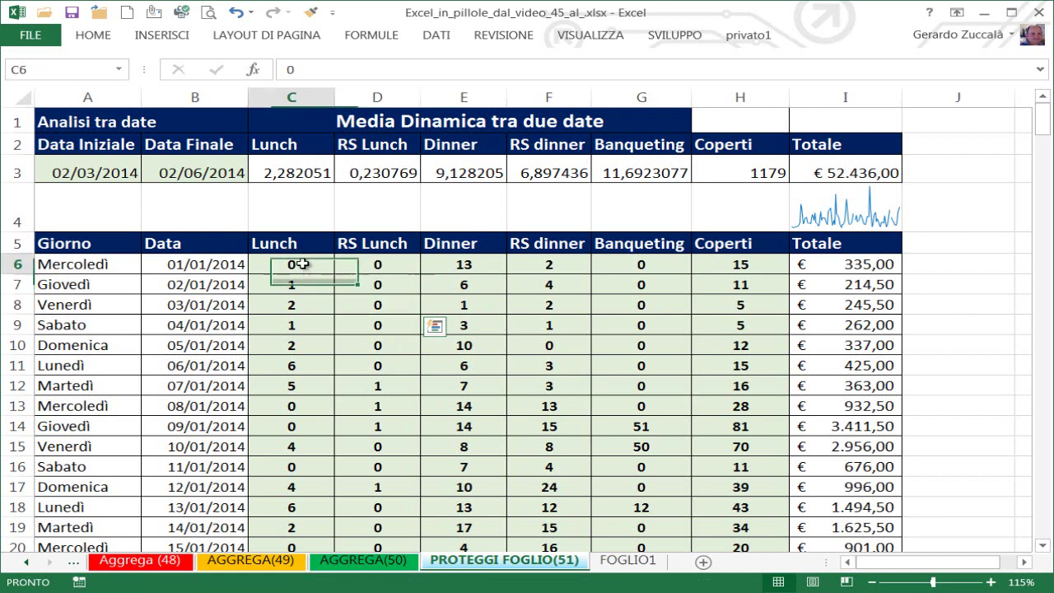
left_click(292, 349)
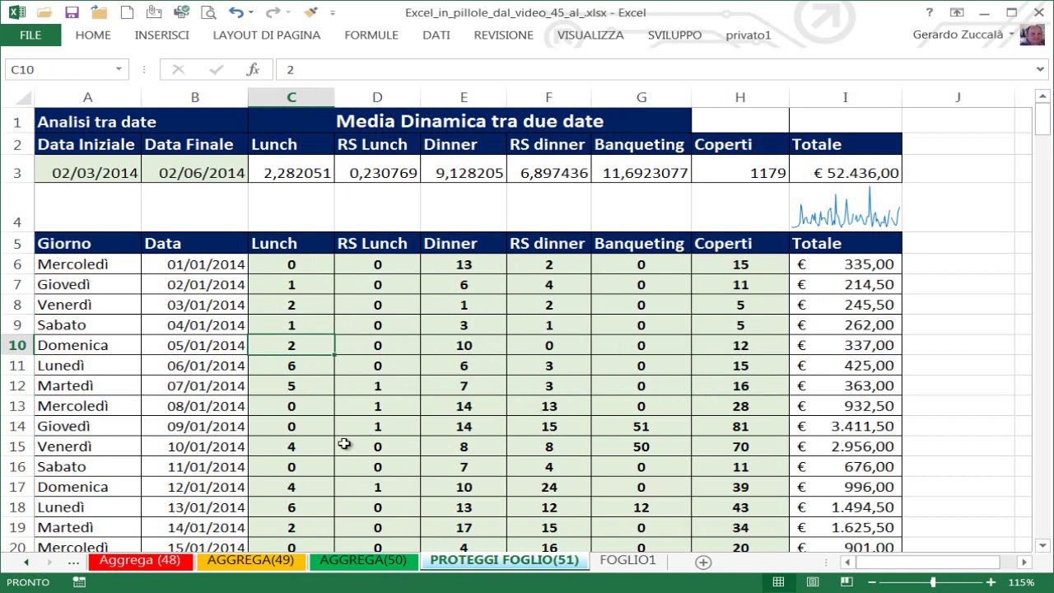
left_click_drag(340, 445, 650, 446)
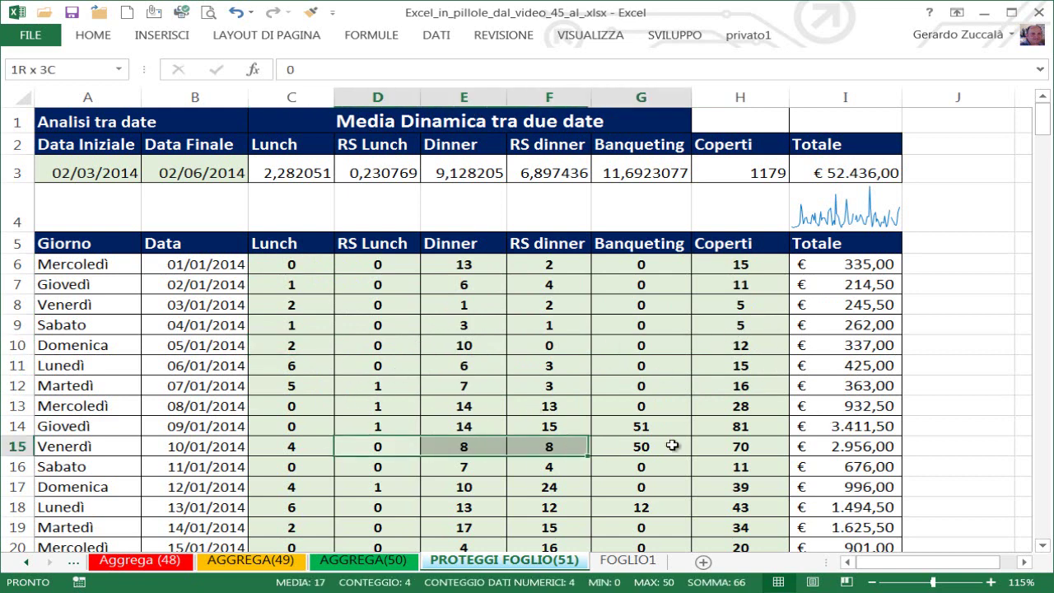
double_click(313, 172)
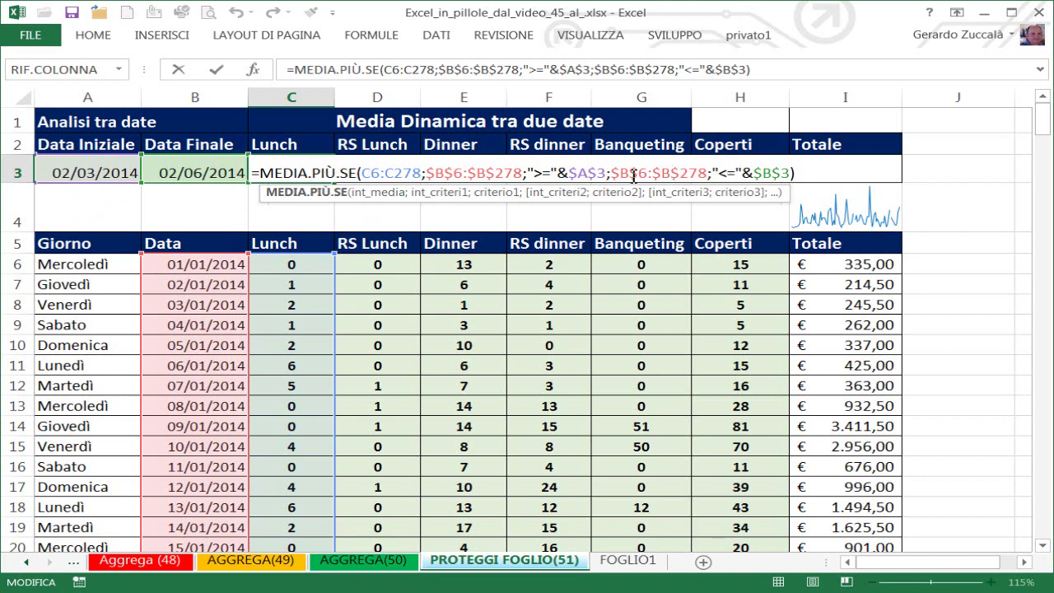
Step: Review the C3 MEDIA.PIÙ.SE formula again and exit without changes, leaving 2,282051
key("ctrl+Return")
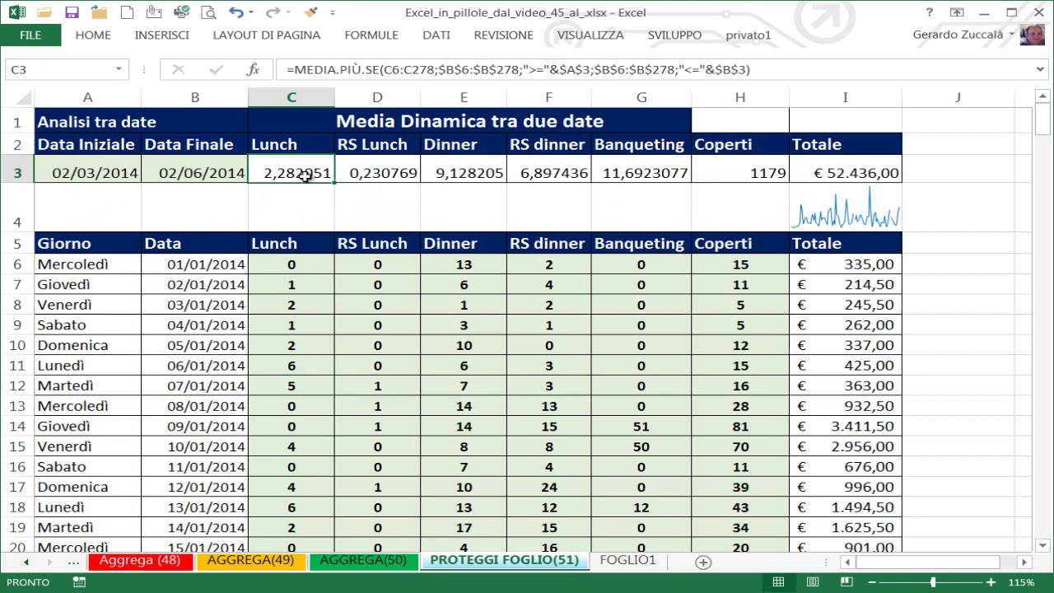
double_click(305, 173)
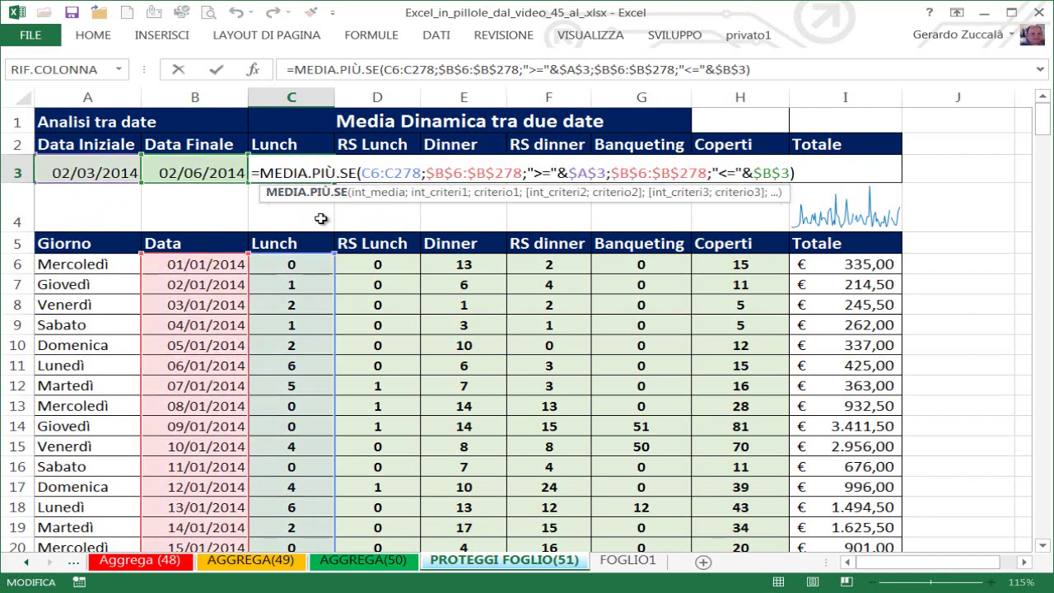
left_click_drag(261, 192, 241, 211)
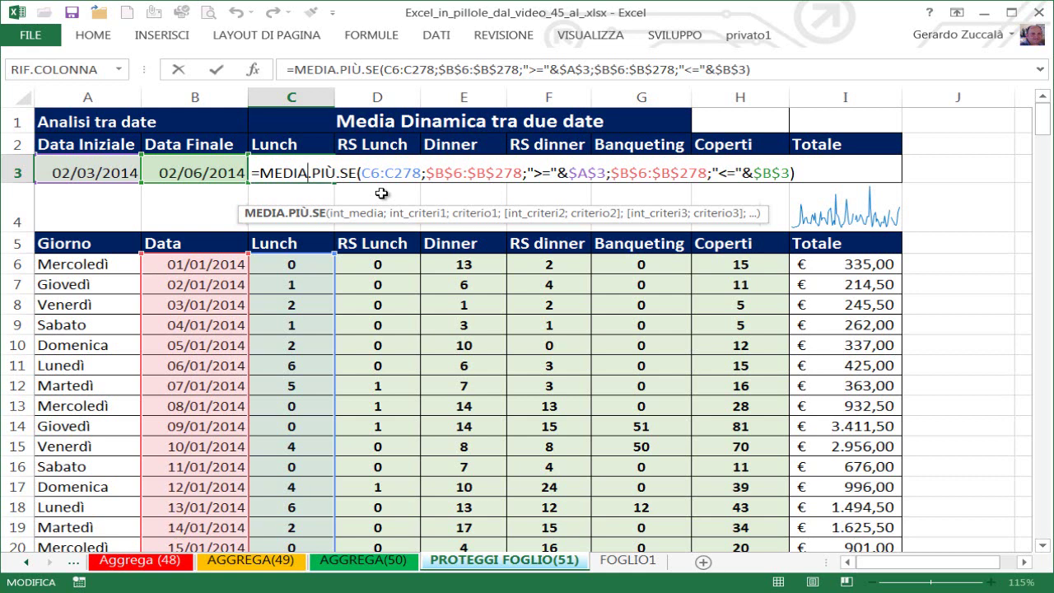
key("ctrl+Return")
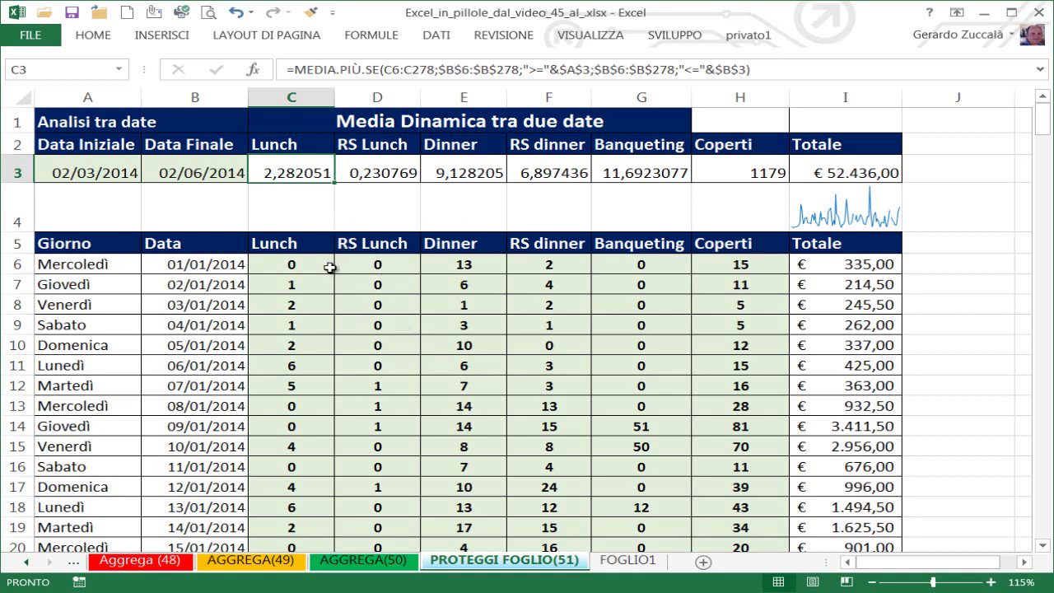
left_click_drag(318, 173, 761, 171)
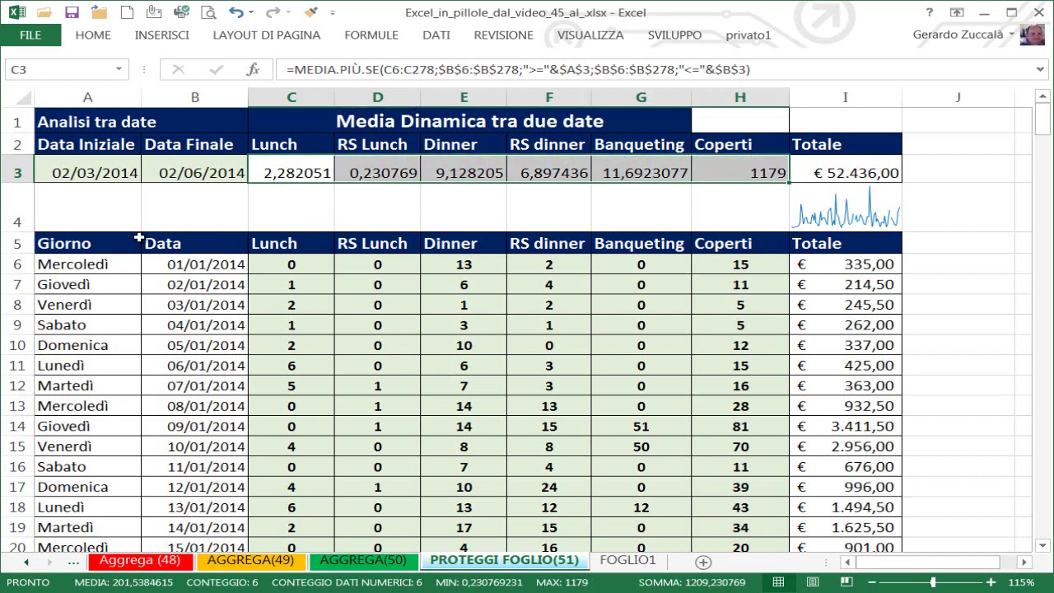
left_click_drag(92, 173, 211, 173)
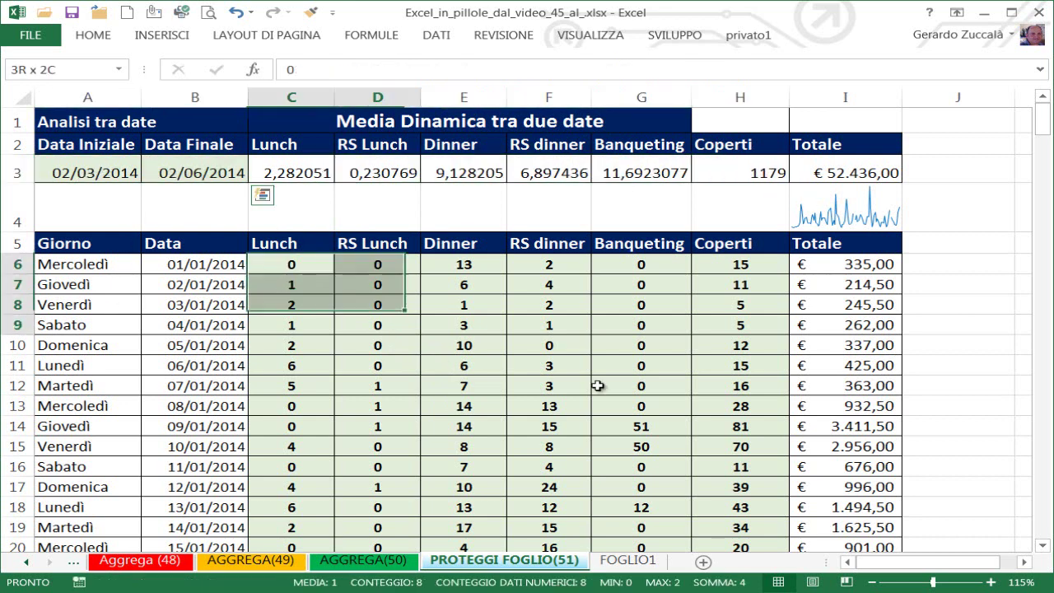
left_click_drag(289, 270, 642, 406)
left_click_drag(70, 173, 216, 175)
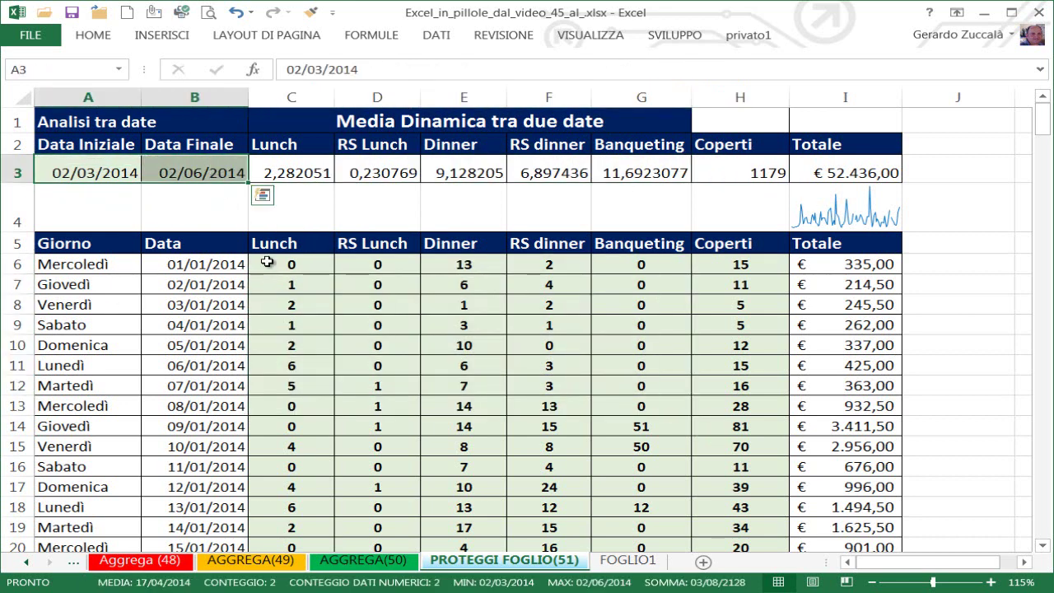
left_click_drag(272, 263, 677, 483)
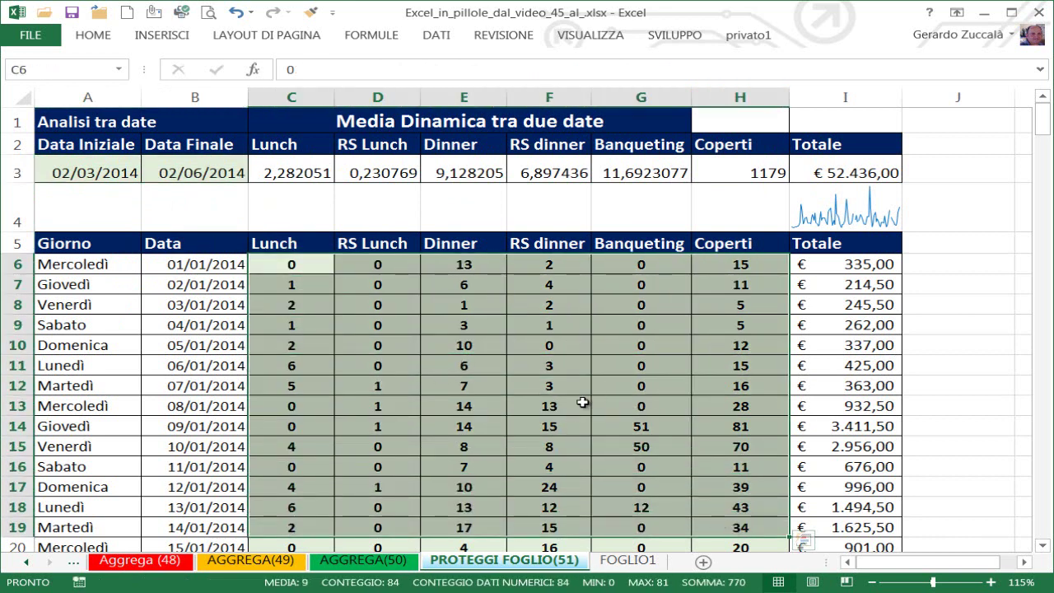
left_click(474, 208)
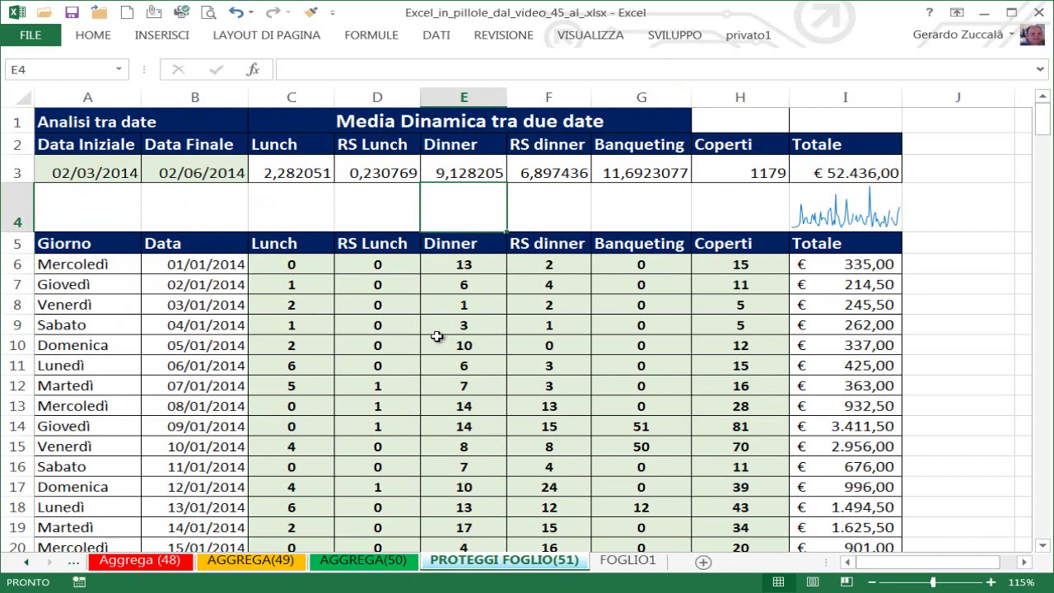
left_click_drag(185, 208, 362, 208)
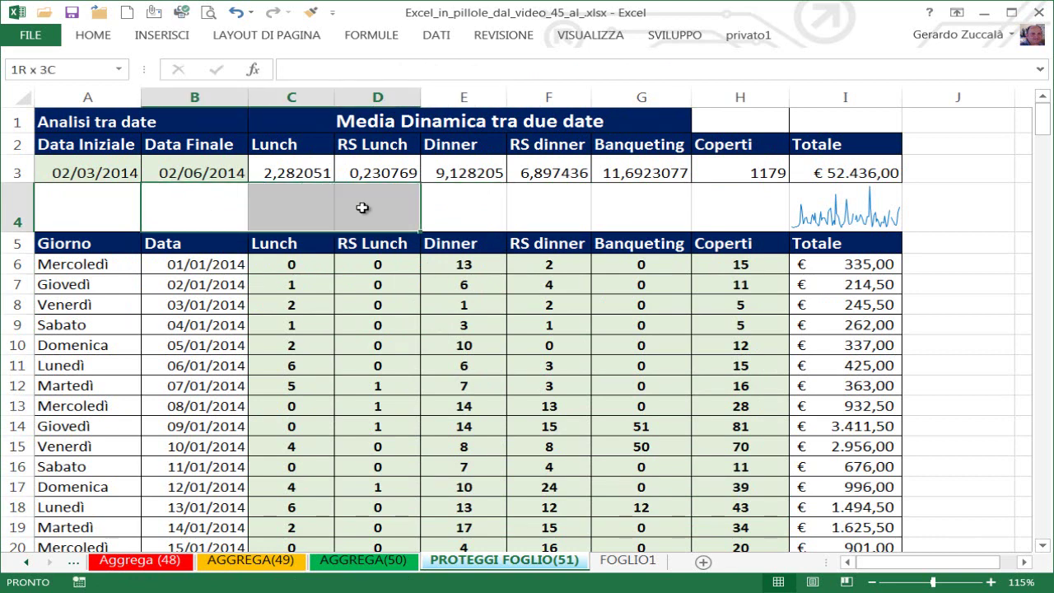
left_click_drag(198, 173, 494, 325)
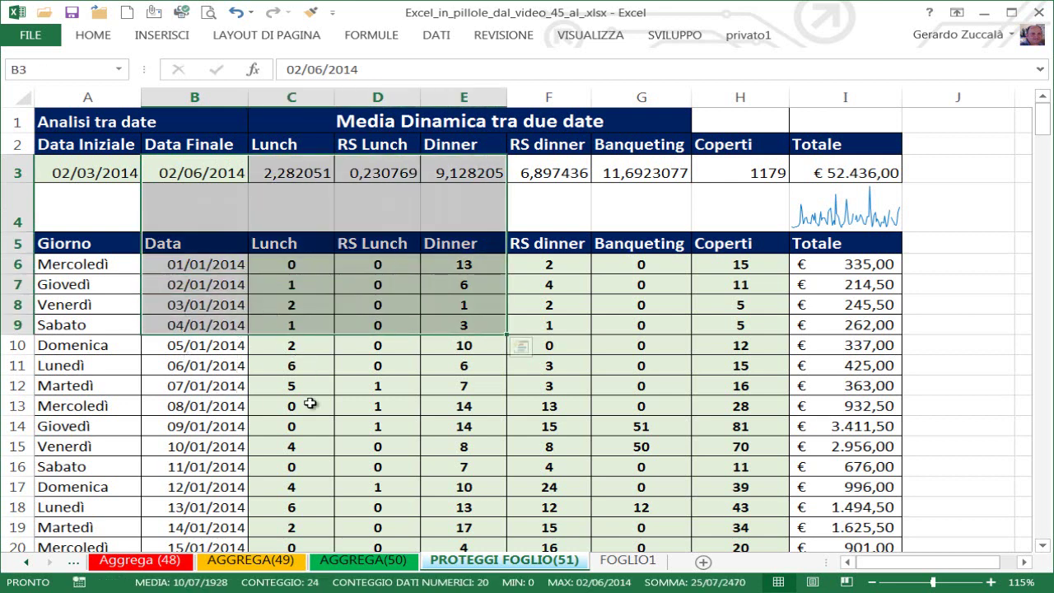
key("ctrl+1")
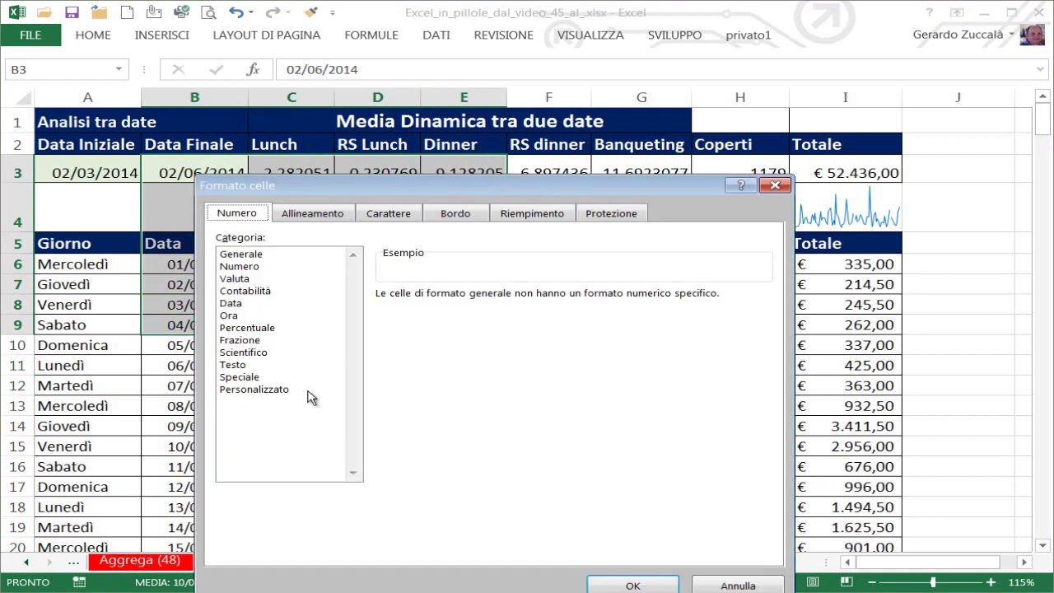
left_click(612, 216)
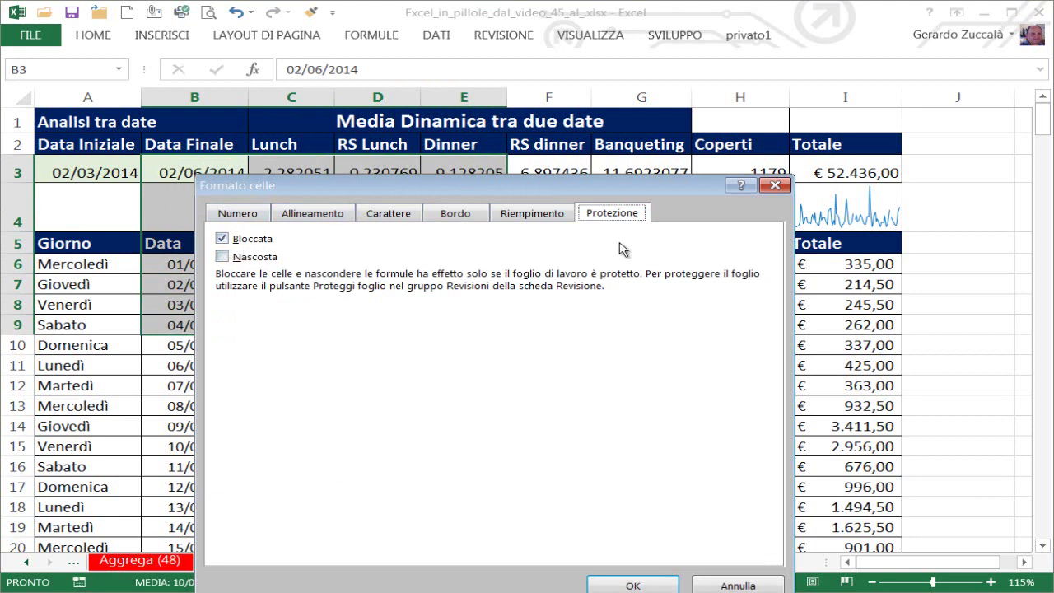
left_click(776, 186)
left_click(578, 188)
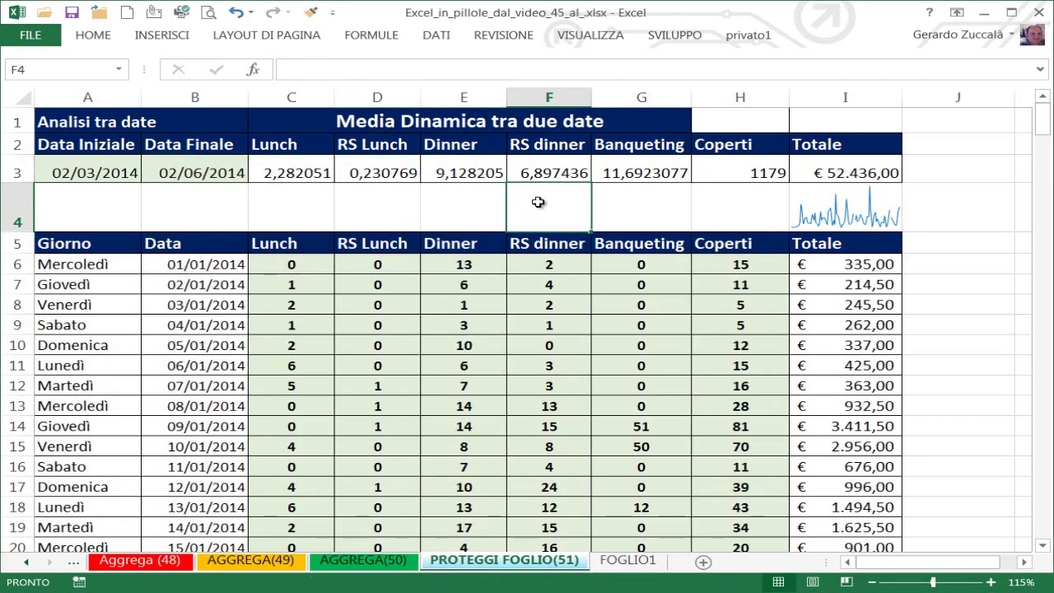
left_click(504, 37)
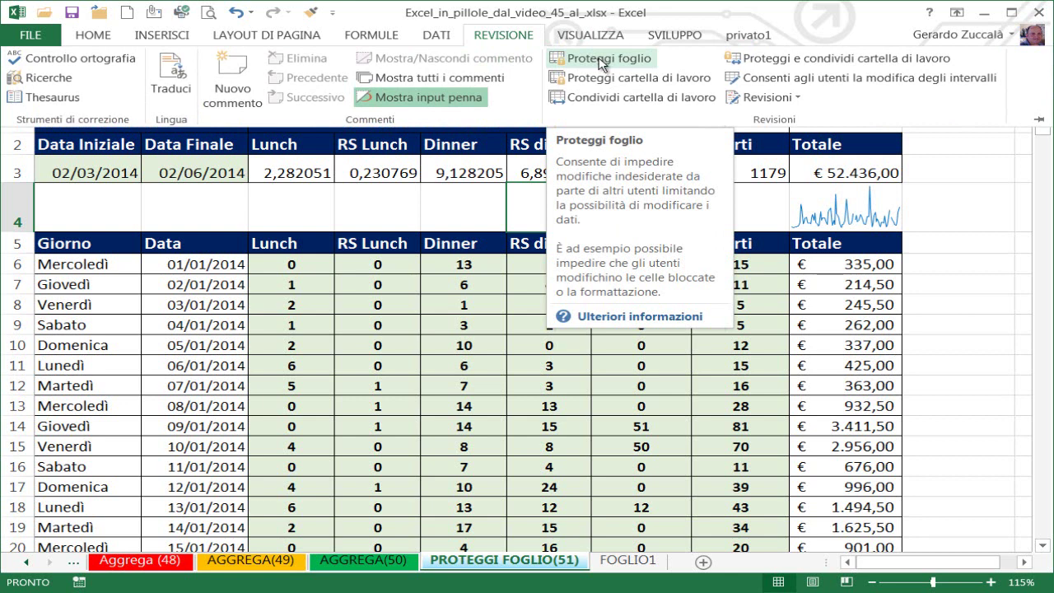
left_click(353, 266)
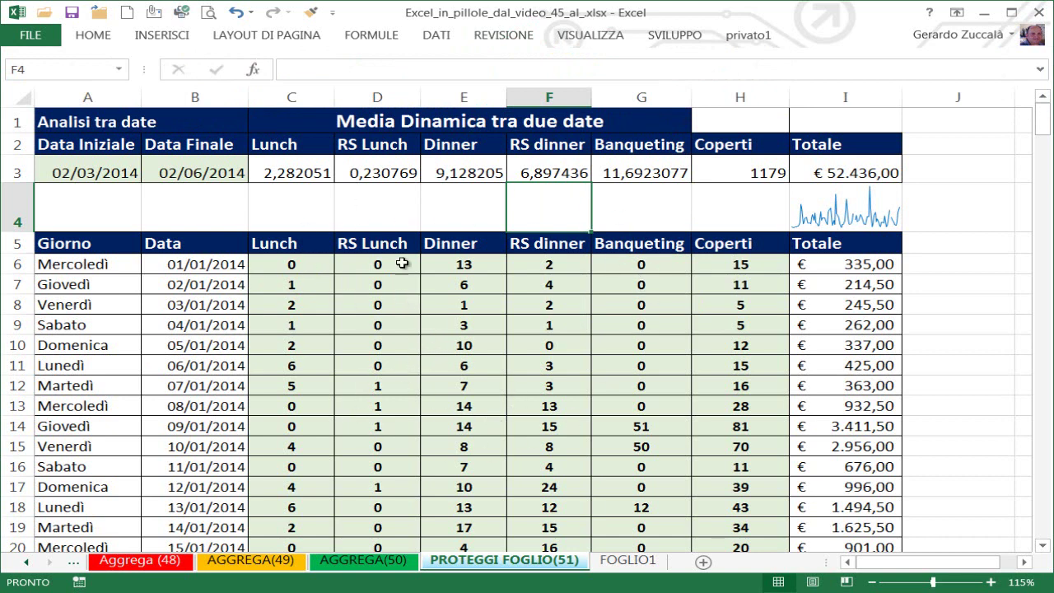
Step: Select the date cells A3:B3 and add row 6 from C6 to H6
left_click_drag(90, 169, 168, 168)
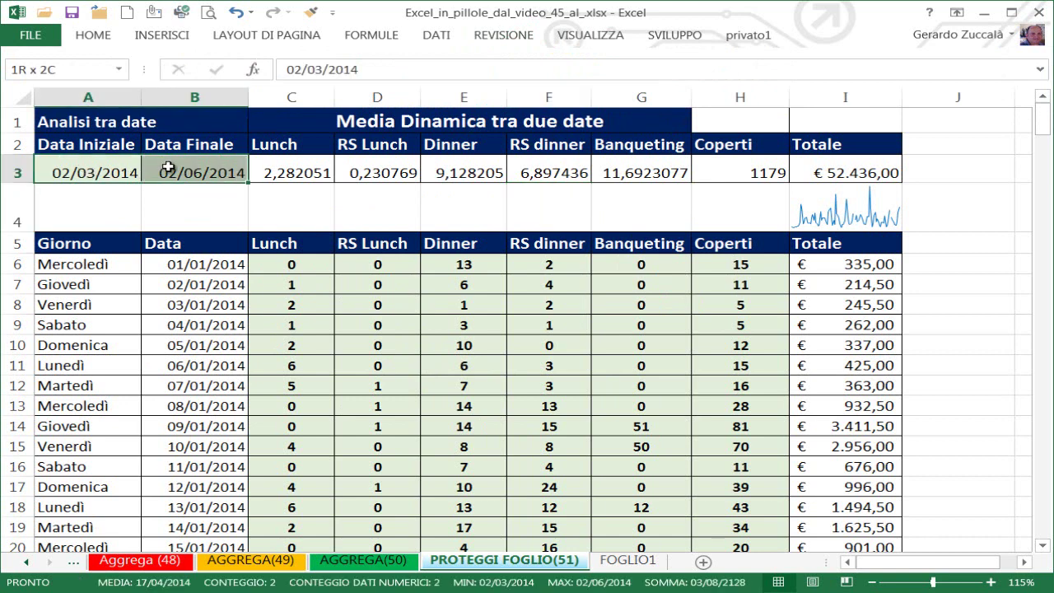
left_click_drag(78, 171, 209, 169)
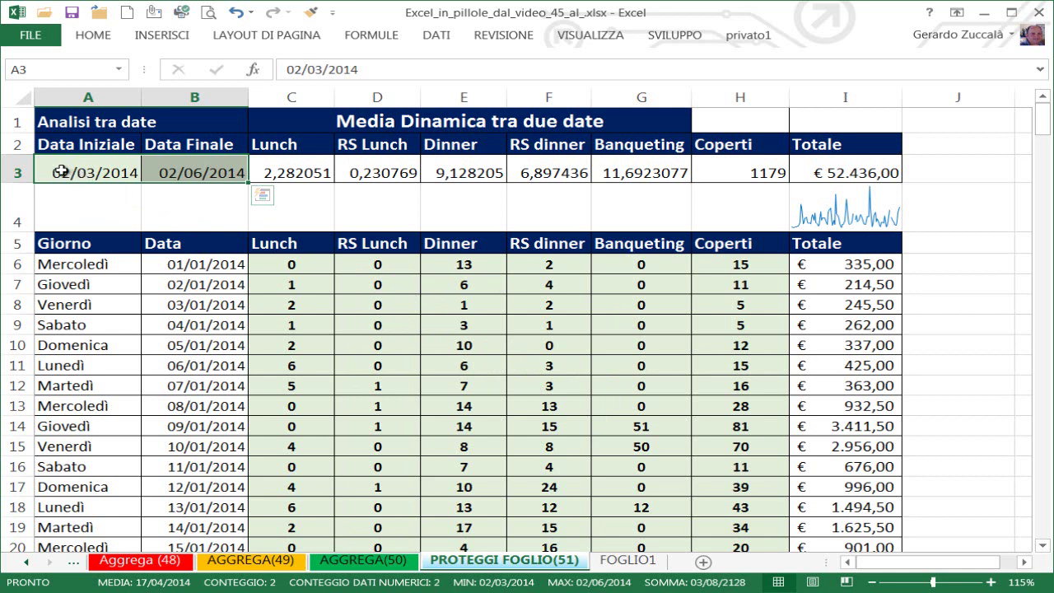
left_click_drag(62, 171, 177, 172)
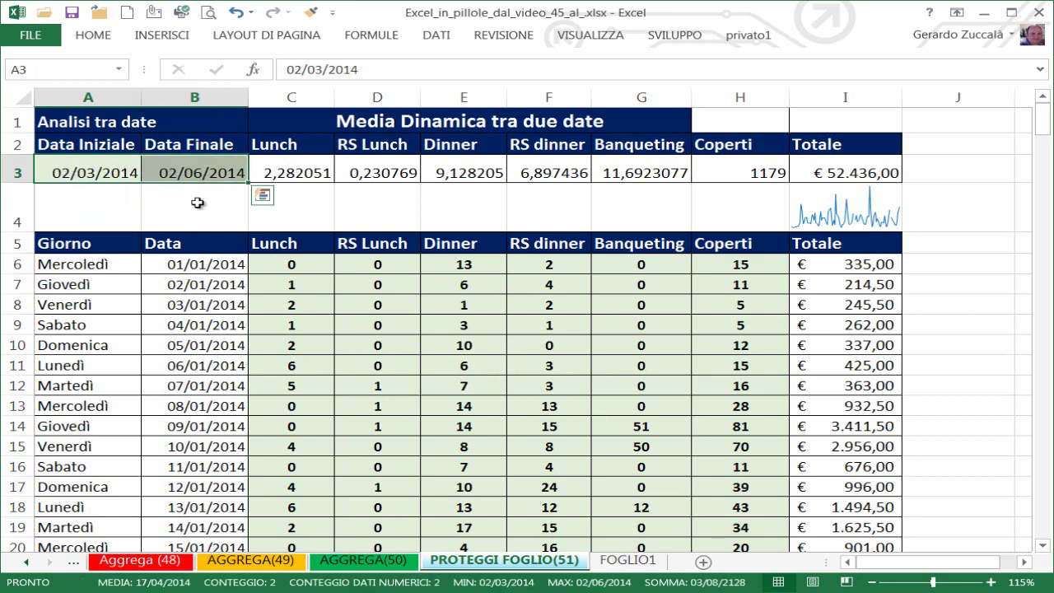
left_click(290, 264, "ctrl")
left_click_drag(363, 264, 693, 268)
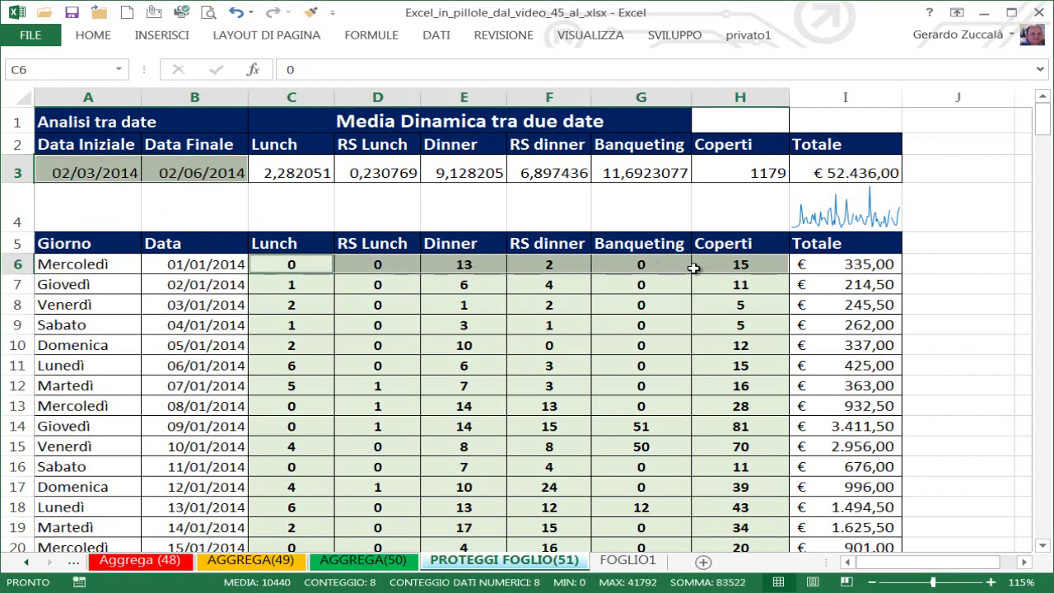
Step: Extend the added range down to C6:H278 and show the Protezione tab of Formato celle
key("ctrl+shift+Down")
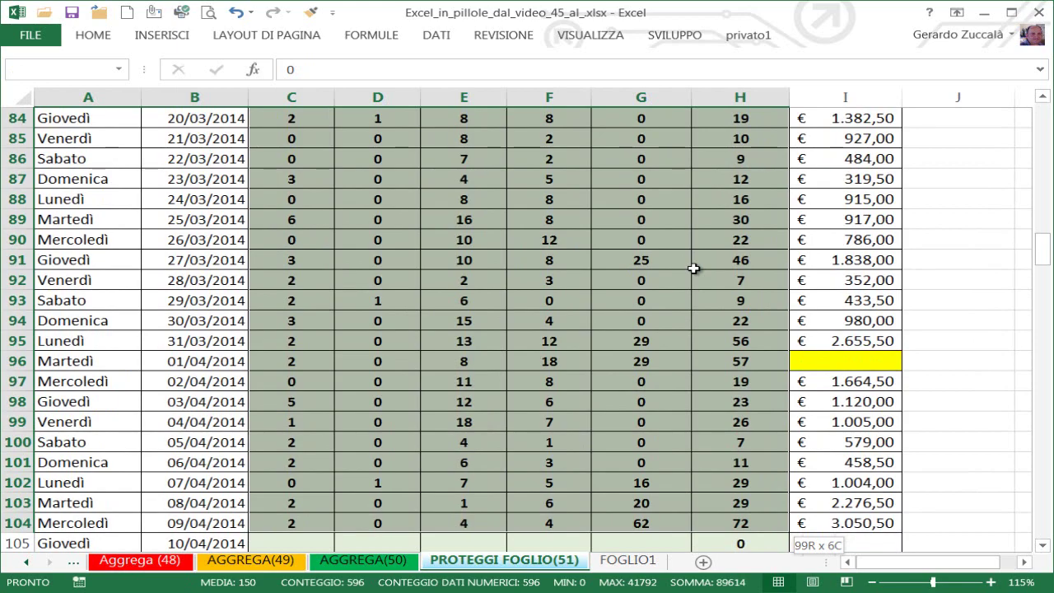
key("shift+Down")
key("shift+Down")
key("shift+Down")
key("shift+Down")
key("shift+Down")
key("shift+Down")
key("shift+Down")
key("shift+Down")
key("shift+Down")
key("shift+Down")
key("shift+Down")
key("shift+Down")
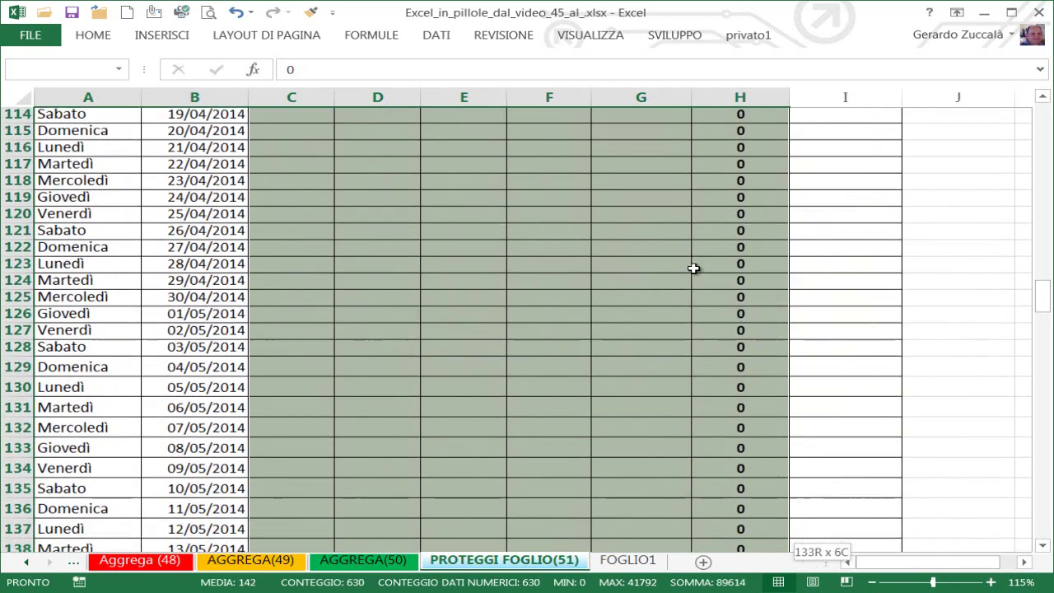
key("shift+Down")
key("shift+Down")
key("shift+Down")
key("shift+Down")
key("shift+Down")
key("shift+Down")
key("shift+Down")
key("shift+Down")
key("shift+Down")
key("shift+Down")
key("shift+Down")
key("shift+Down")
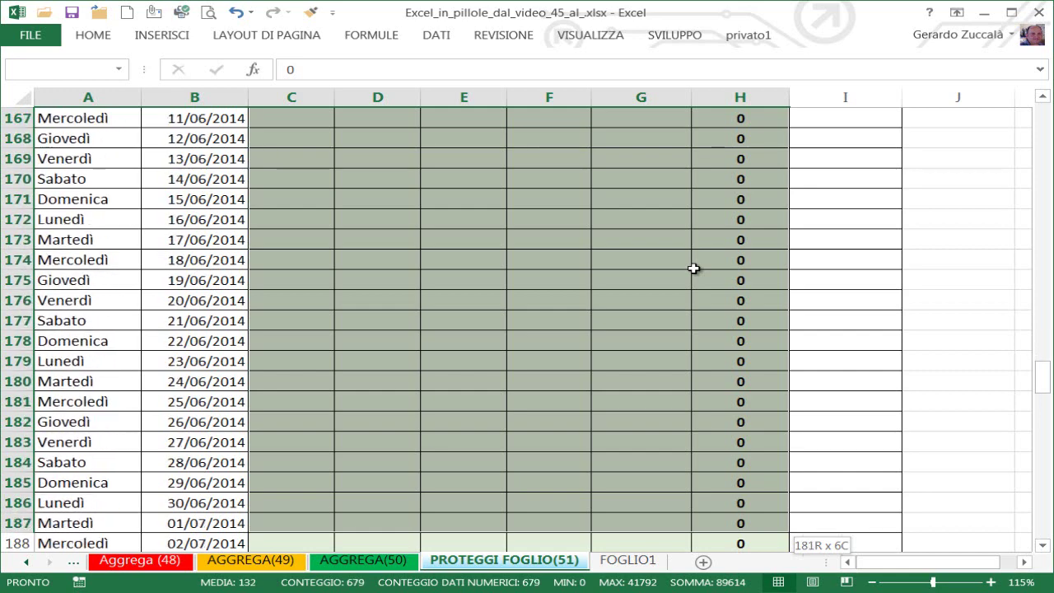
key("shift+Down")
key("shift+Down")
key("shift+Down")
key("shift+Down")
key("shift+Down")
key("shift+Down")
key("shift+Down")
key("shift+Down")
key("shift+Down")
key("shift+Down")
key("shift+Down")
key("shift+Down")
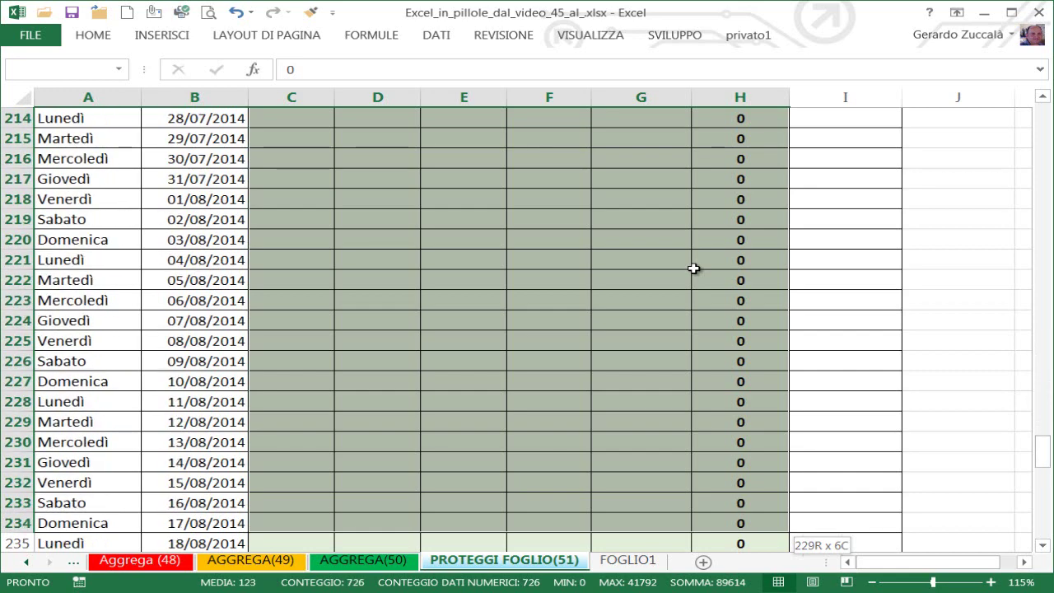
key("shift+Down")
key("shift+Down")
key("shift+Down")
key("shift+Down")
key("shift+Down")
key("shift+Down")
key("shift+Down")
key("shift+Down")
key("shift+Down")
key("shift+Down")
key("shift+Down")
key("shift+Down")
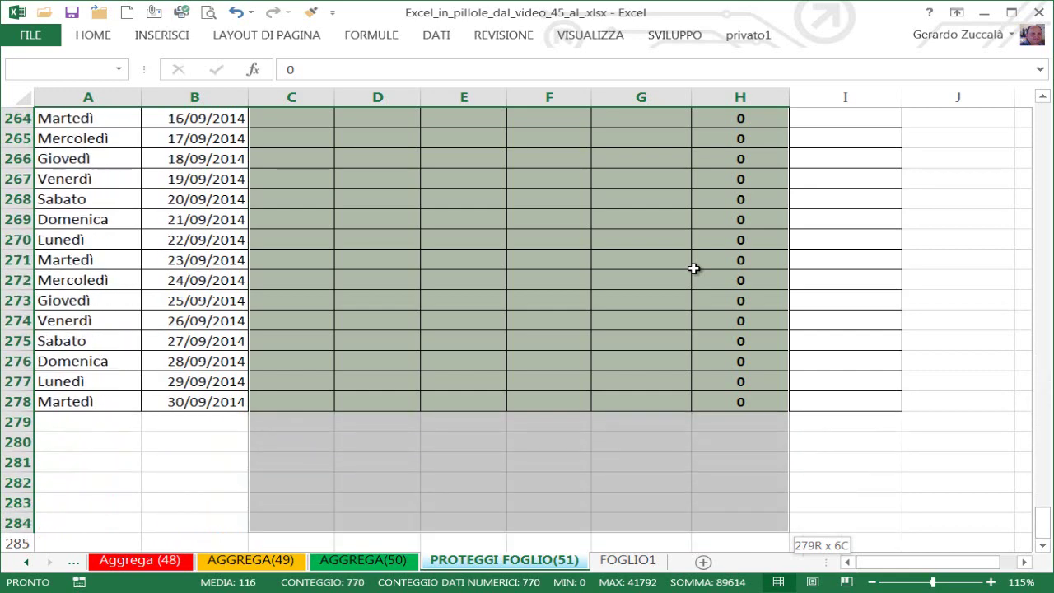
key("shift+Down")
key("shift+Down")
key("shift+Down")
key("shift+Up")
key("shift+Up")
key("shift+Up")
key("shift+Up")
key("shift+Up")
key("shift+Up")
key("shift+Up")
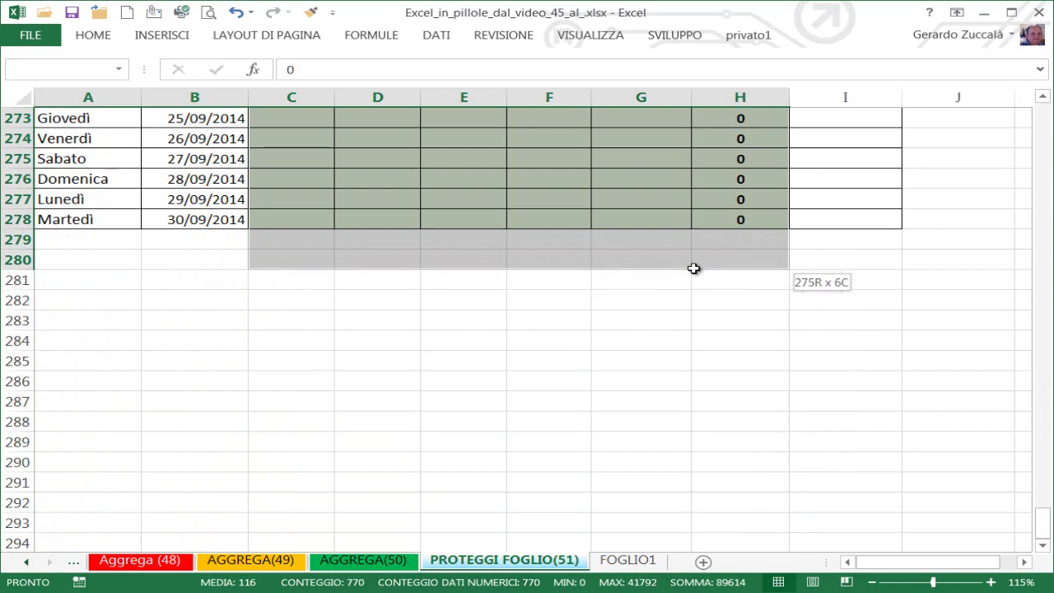
key("shift+Up")
key("shift+Up")
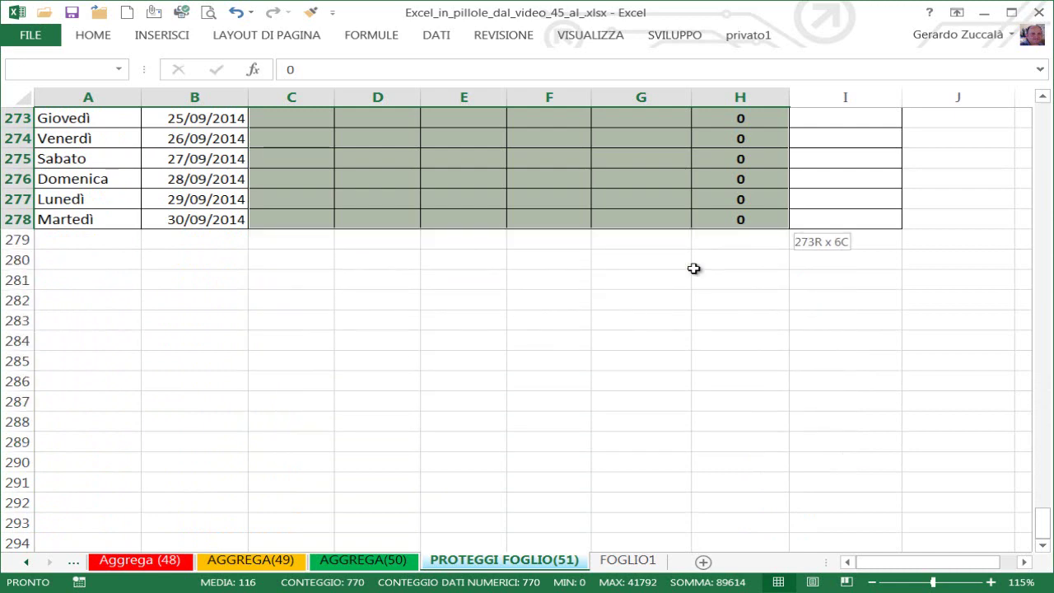
key("ctrl+BackSpace")
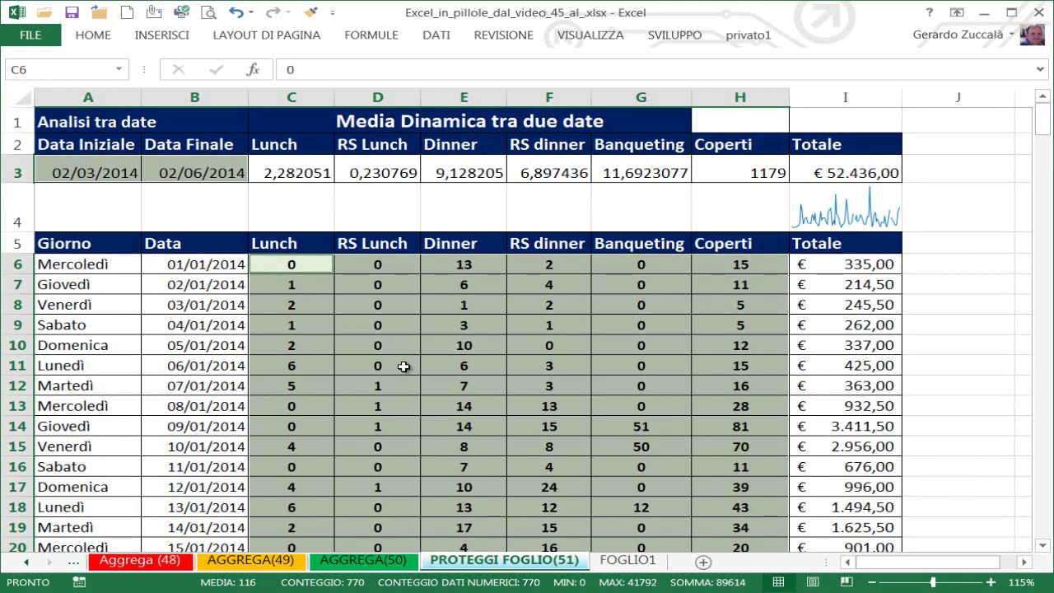
key("ctrl+1")
left_click_drag(456, 188, 469, 148)
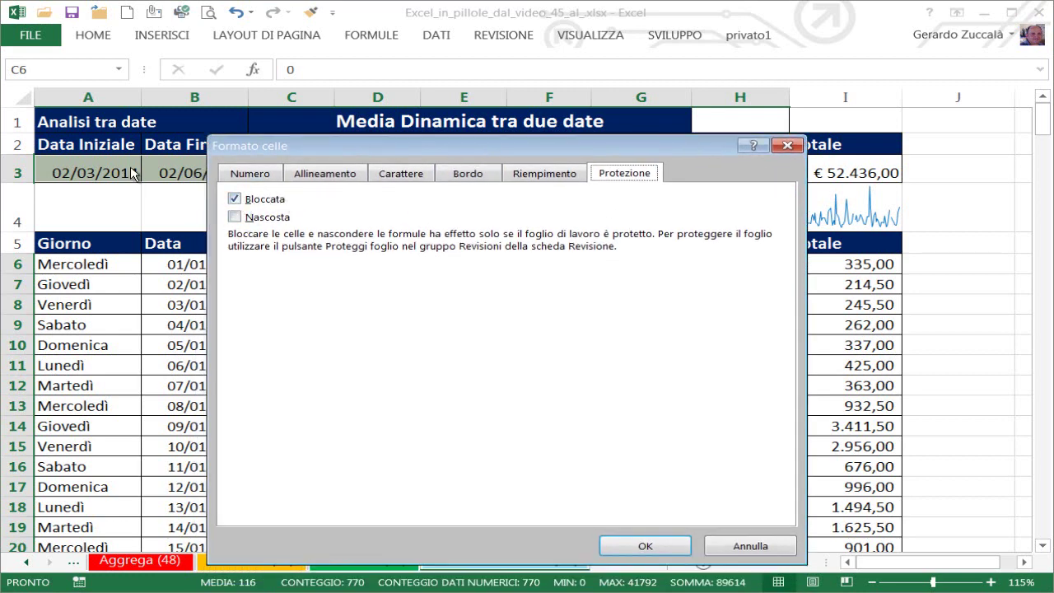
Step: Clear Bloccata for A3:B3 and C6:H278 and confirm with OK
left_click(237, 201)
left_click(641, 549)
Step: Select cells D9, D4, D6, C8, E4 and C4 in turn, ending on B3
left_click(396, 317)
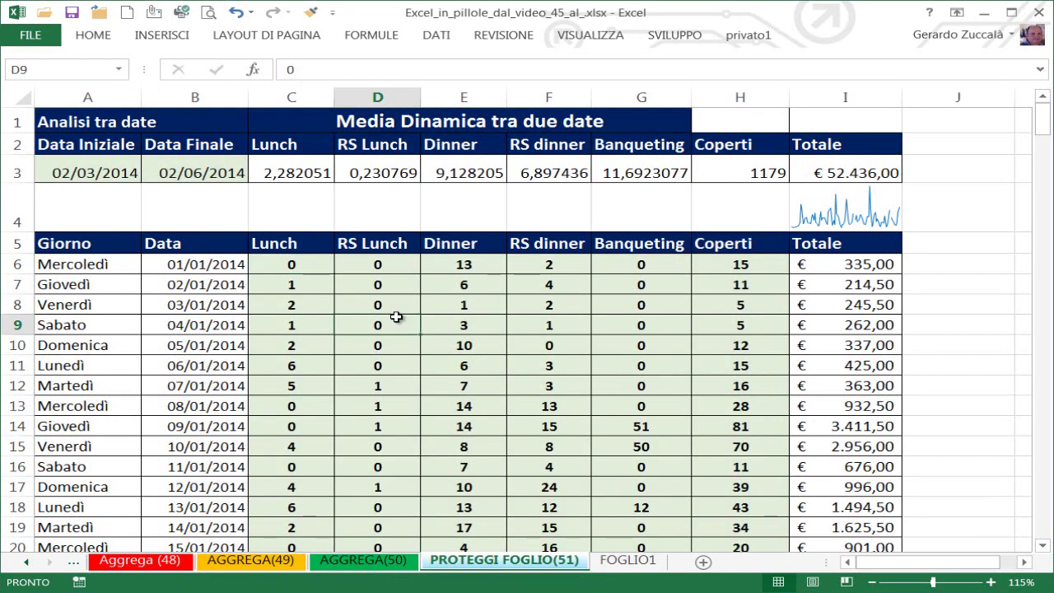
left_click(379, 215)
left_click(378, 263)
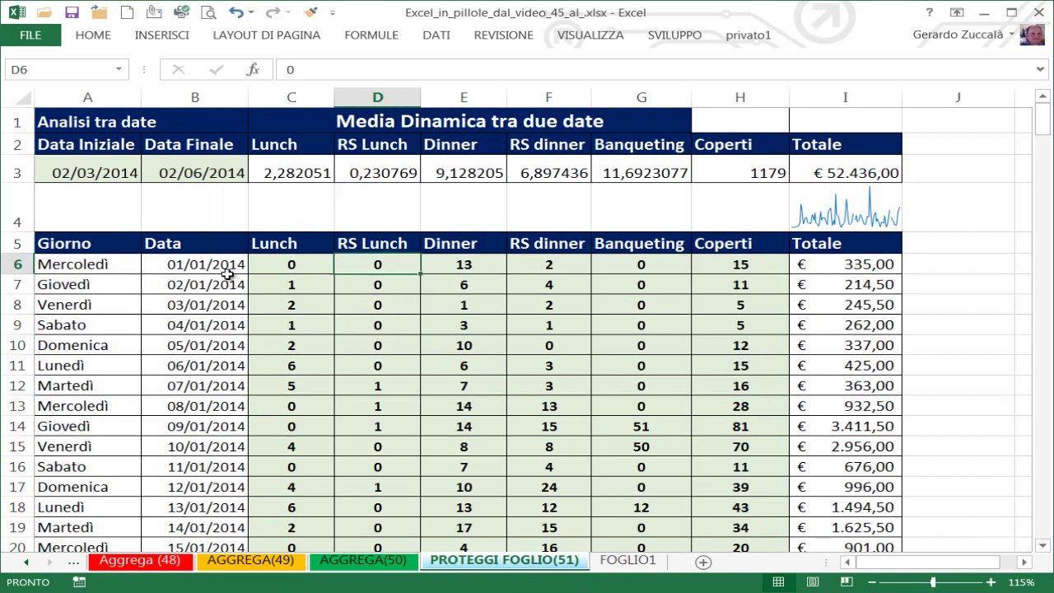
left_click(309, 298)
left_click(483, 223)
left_click(313, 209)
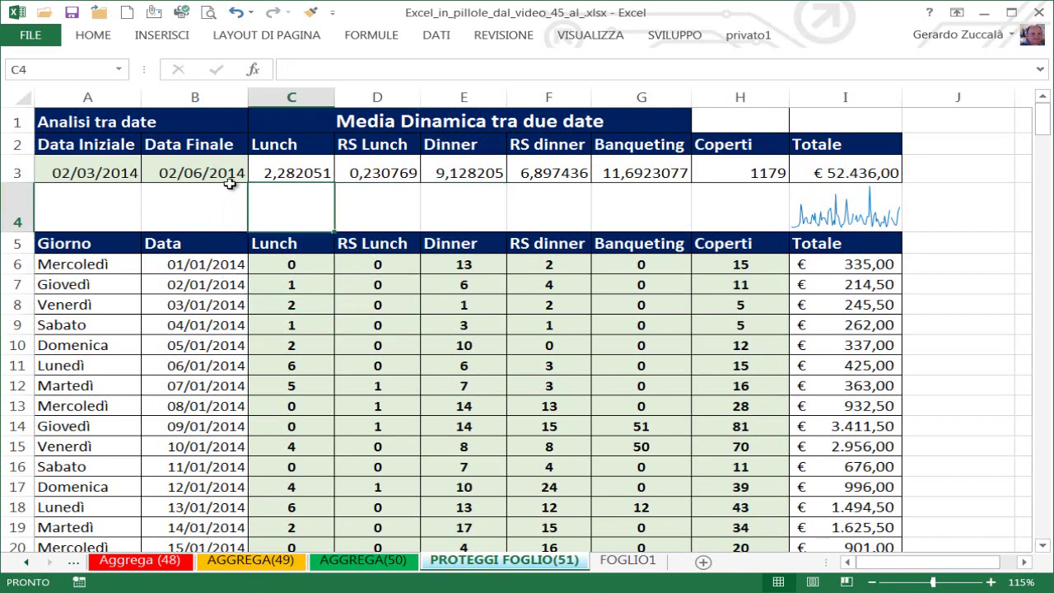
left_click(212, 174)
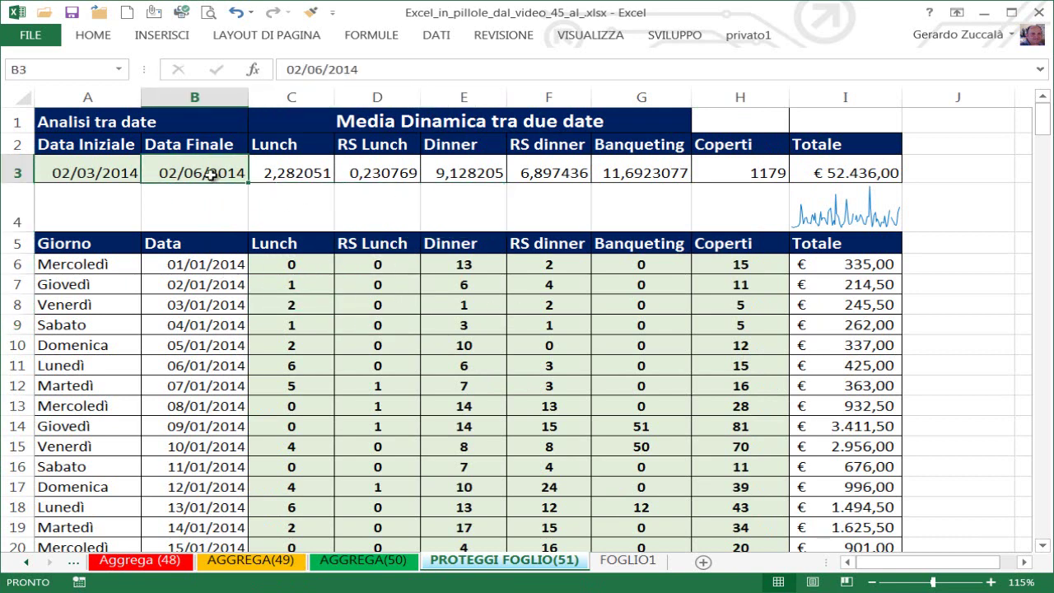
Step: Protect the sheet with a password, allowing only Seleziona celle sbloccate, and confirm the password
left_click(498, 37)
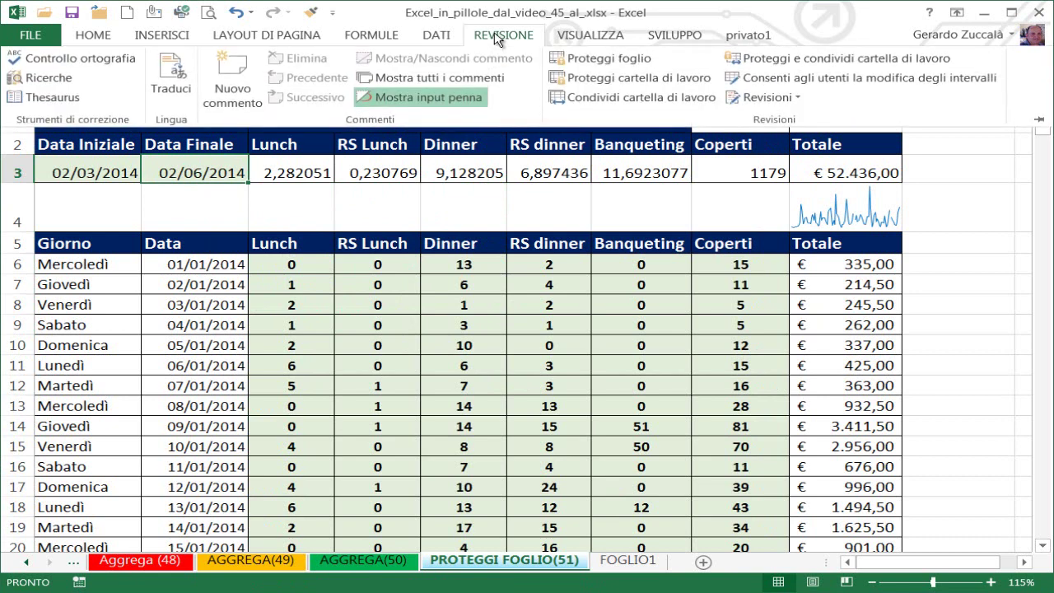
left_click(599, 58)
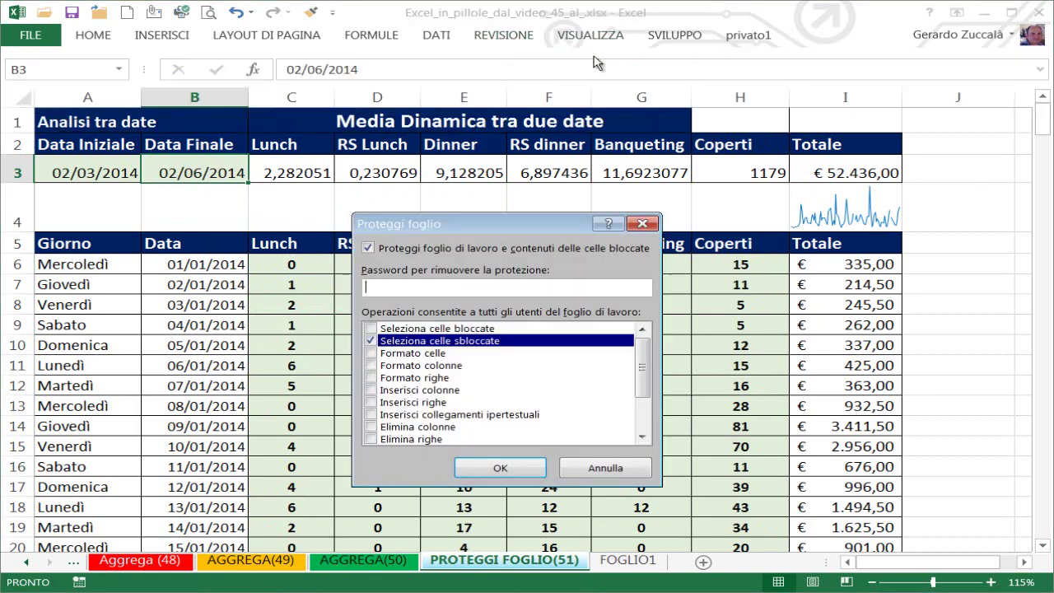
left_click_drag(487, 226, 522, 145)
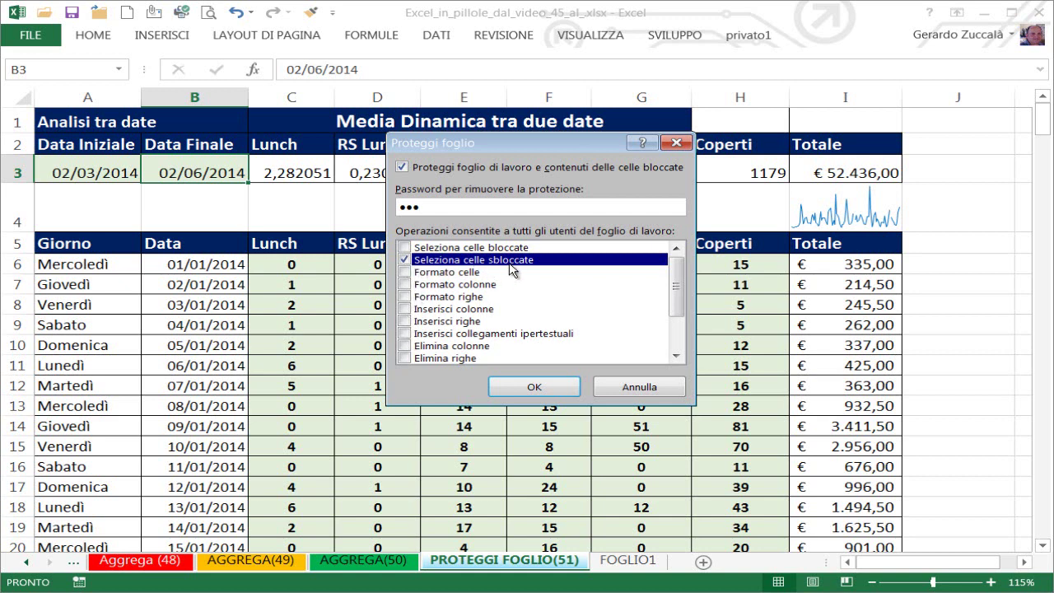
left_click(542, 387)
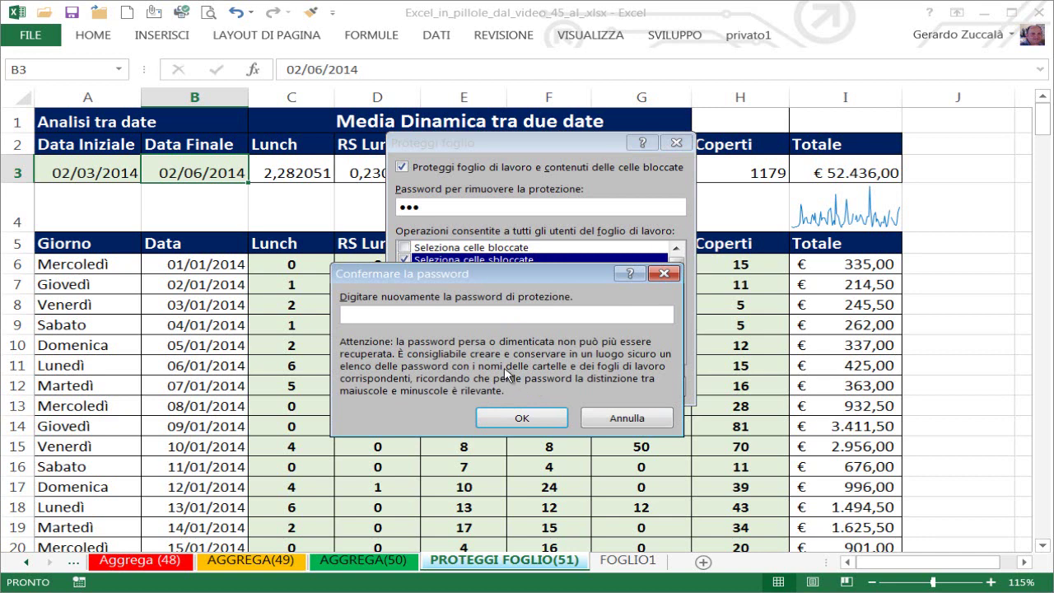
left_click(522, 419)
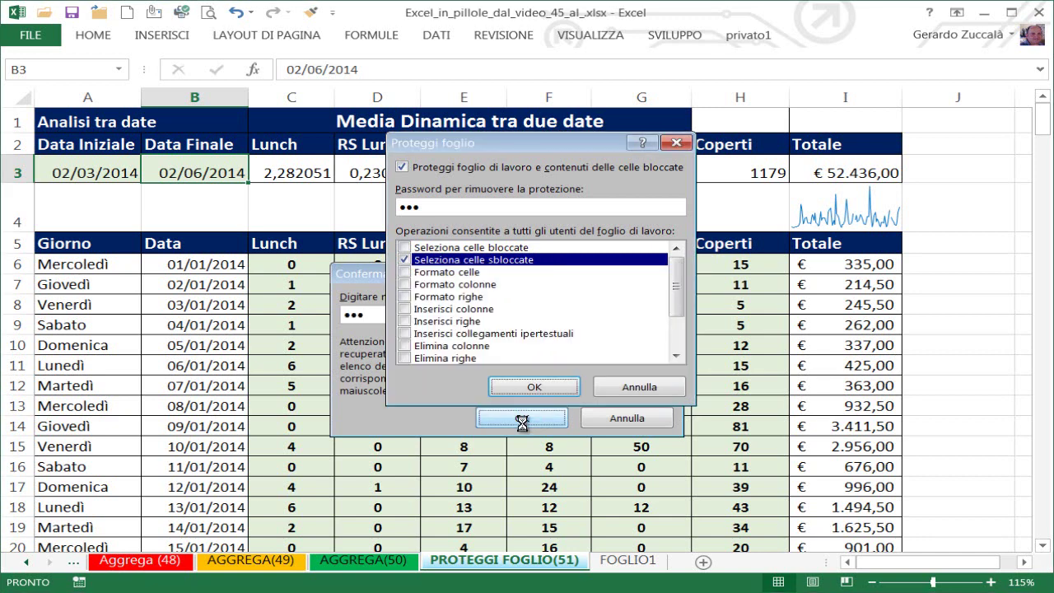
left_click(458, 330)
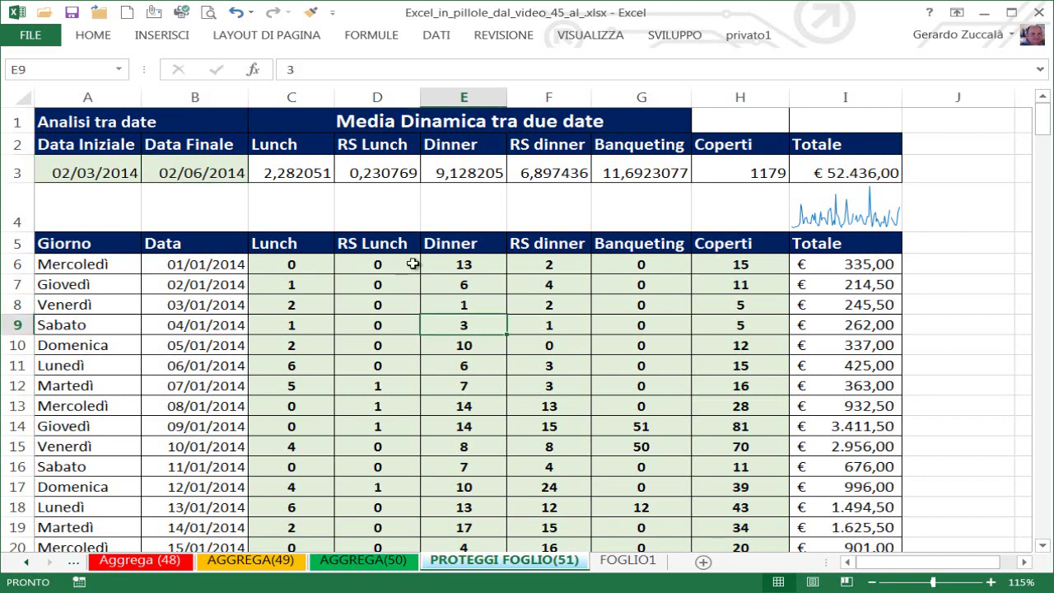
left_click(60, 173)
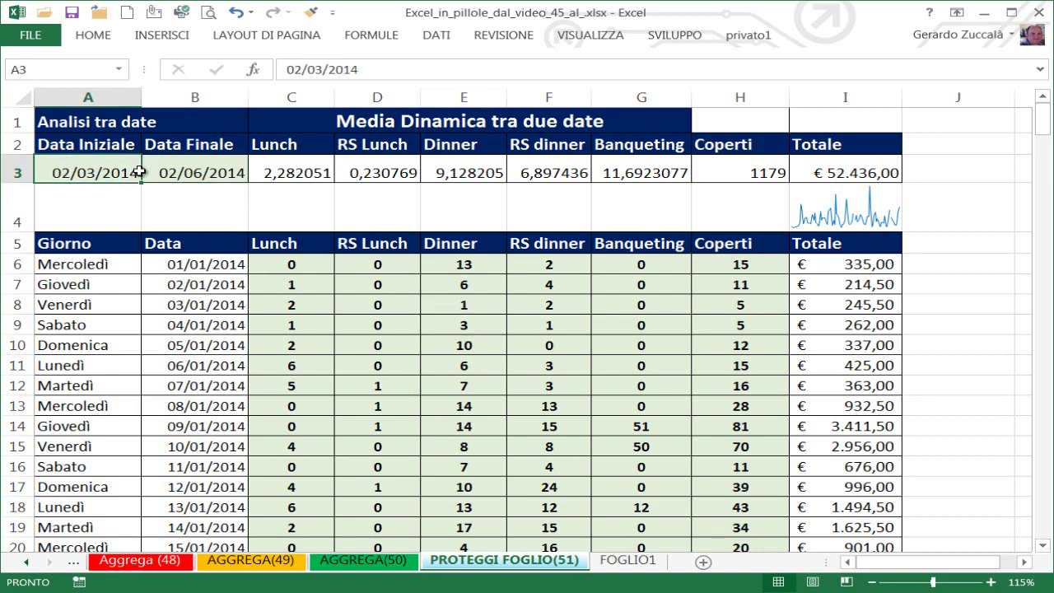
left_click(160, 172)
left_click(302, 266)
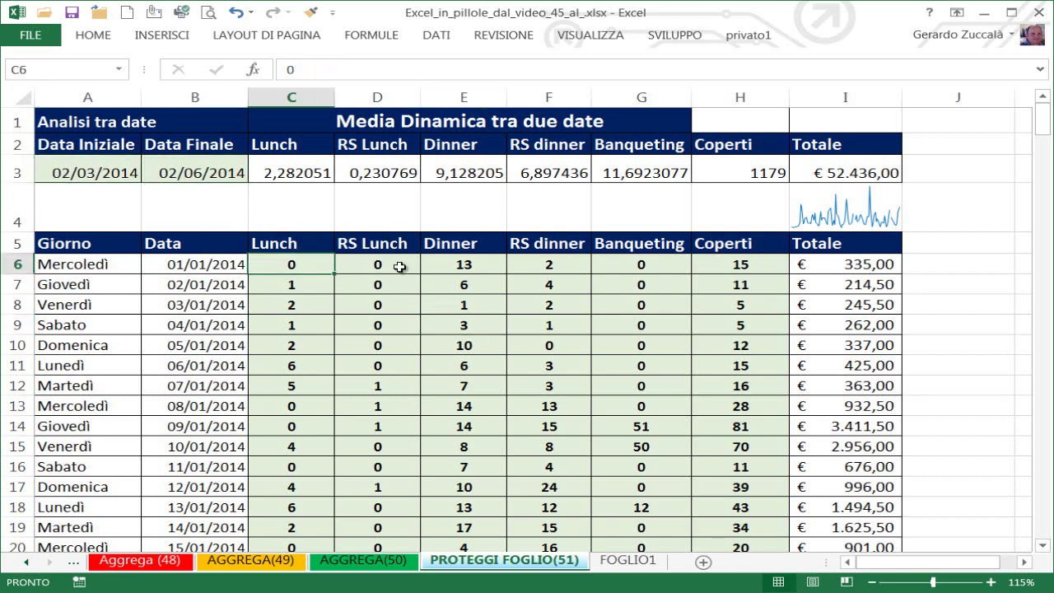
left_click(401, 265)
left_click(549, 266)
left_click(622, 324)
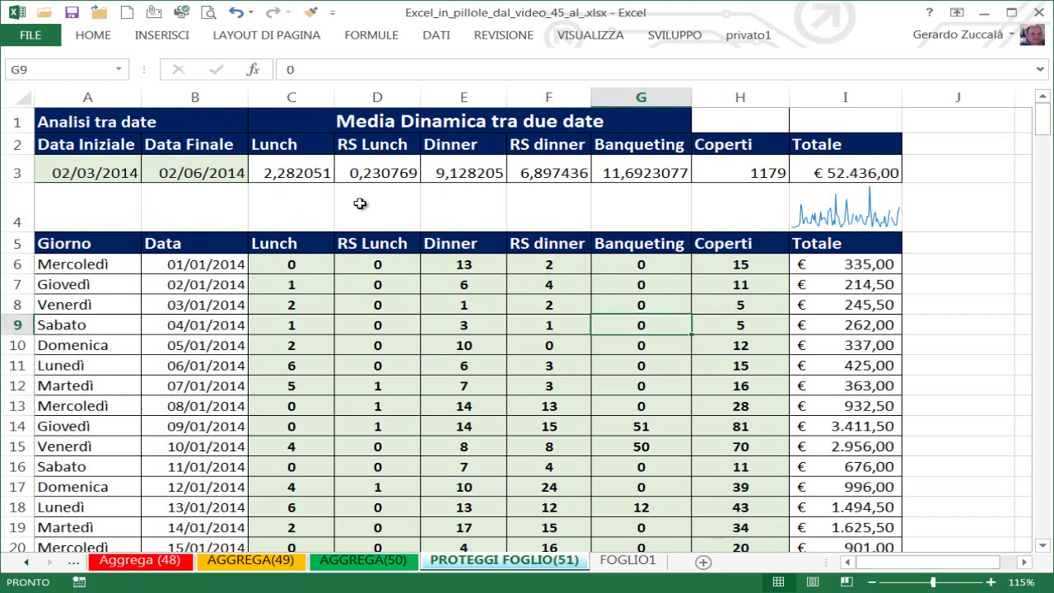
left_click(567, 354)
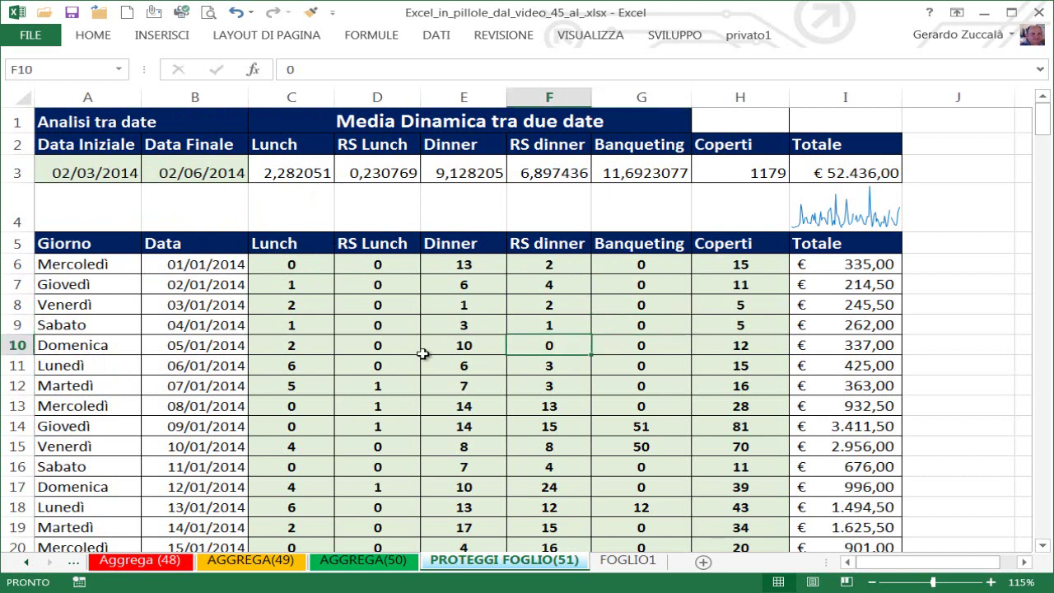
left_click(370, 329)
left_click(347, 282)
left_click(293, 267)
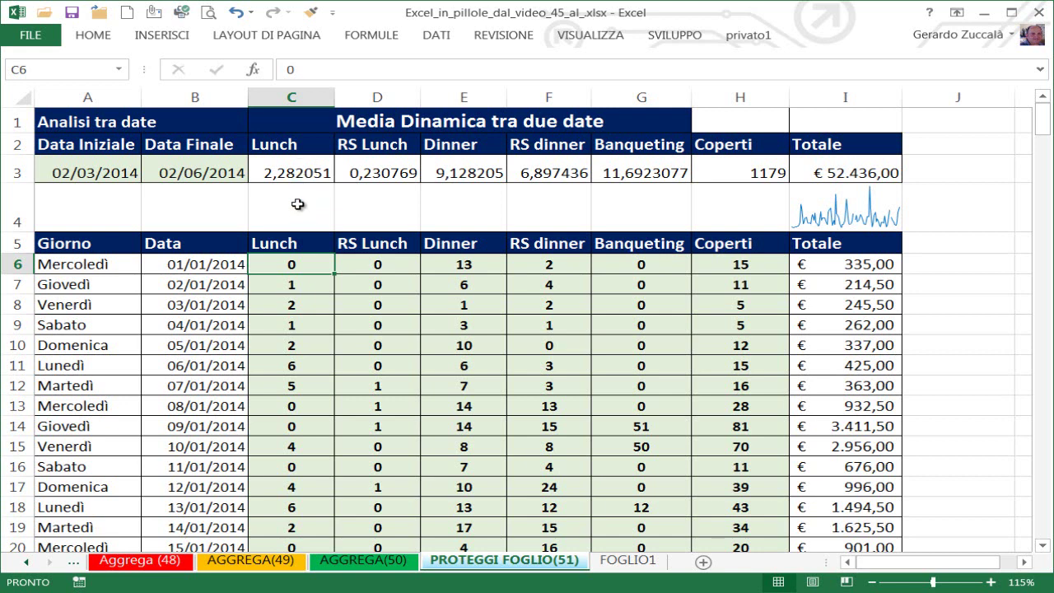
left_click(115, 183)
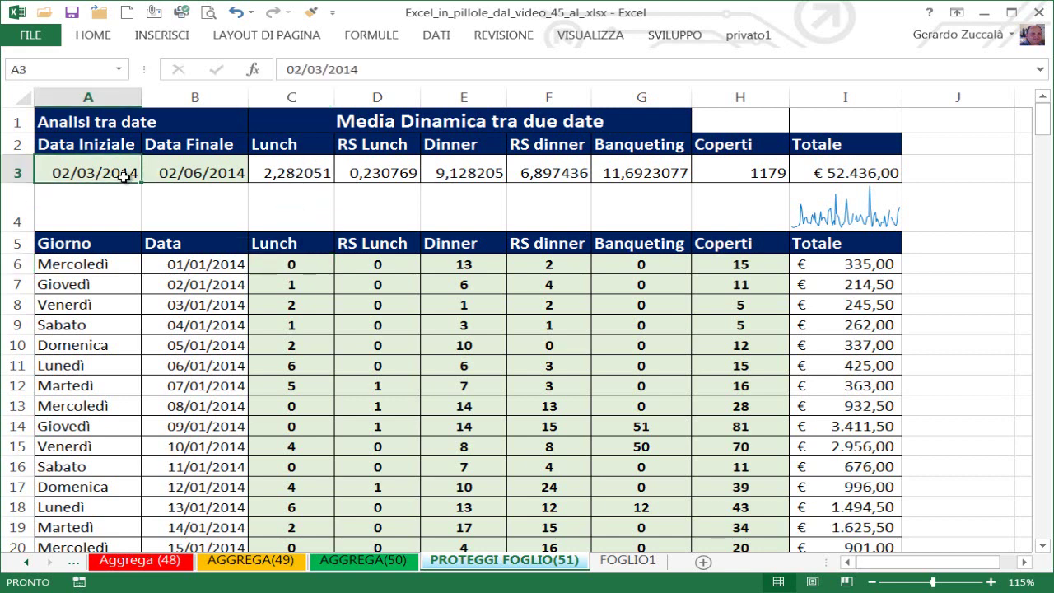
left_click(194, 169)
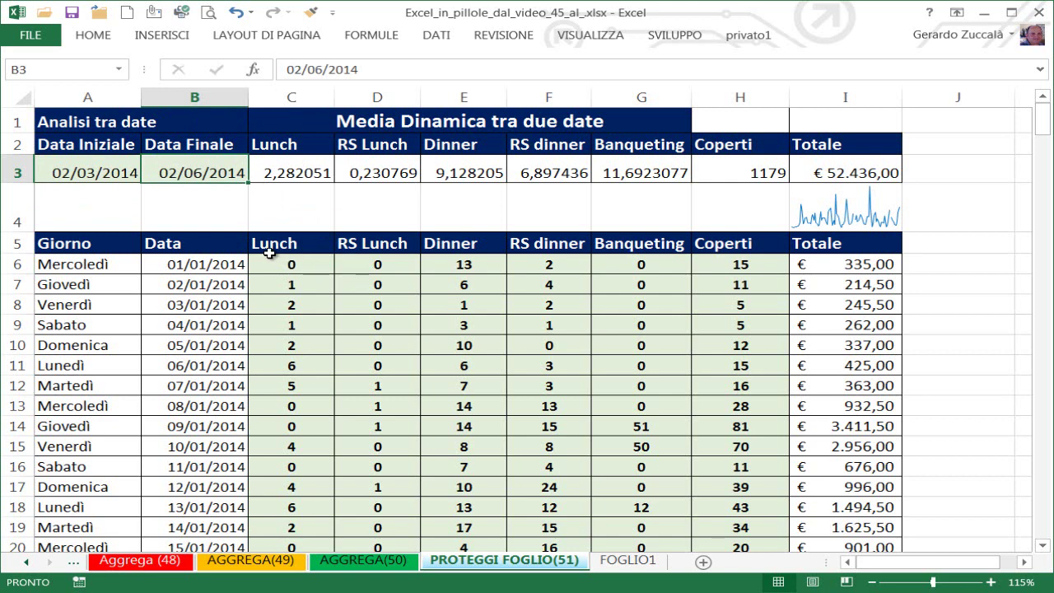
left_click(77, 171)
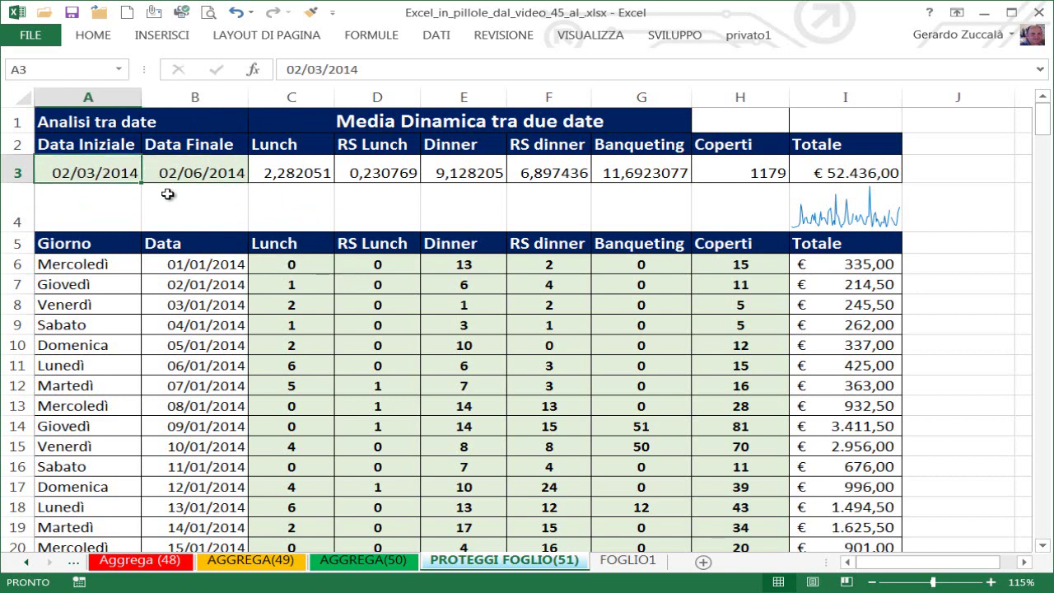
left_click(317, 272)
left_click(469, 269)
left_click(508, 275)
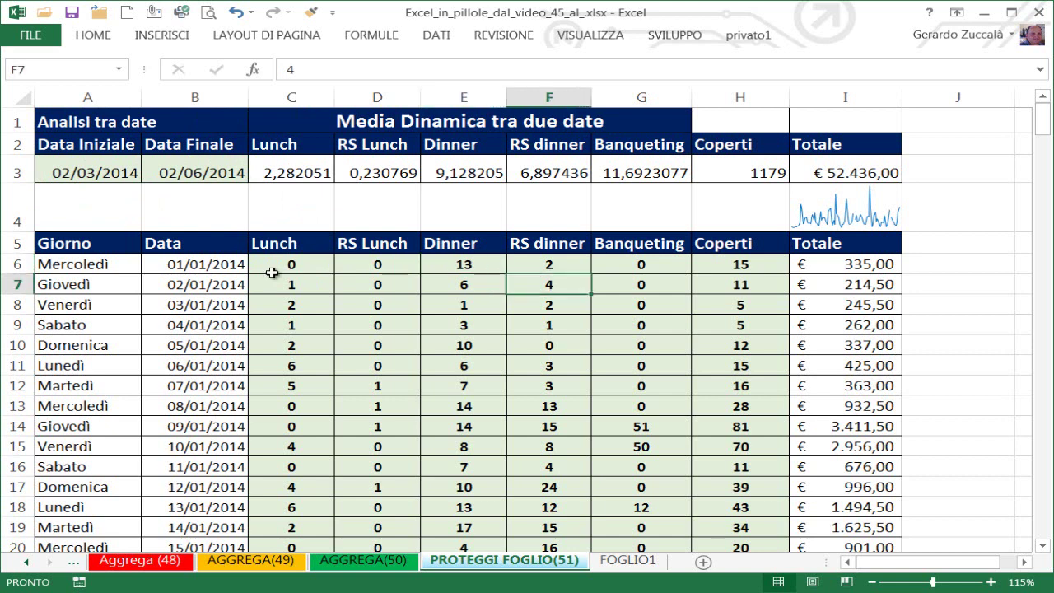
left_click(275, 270)
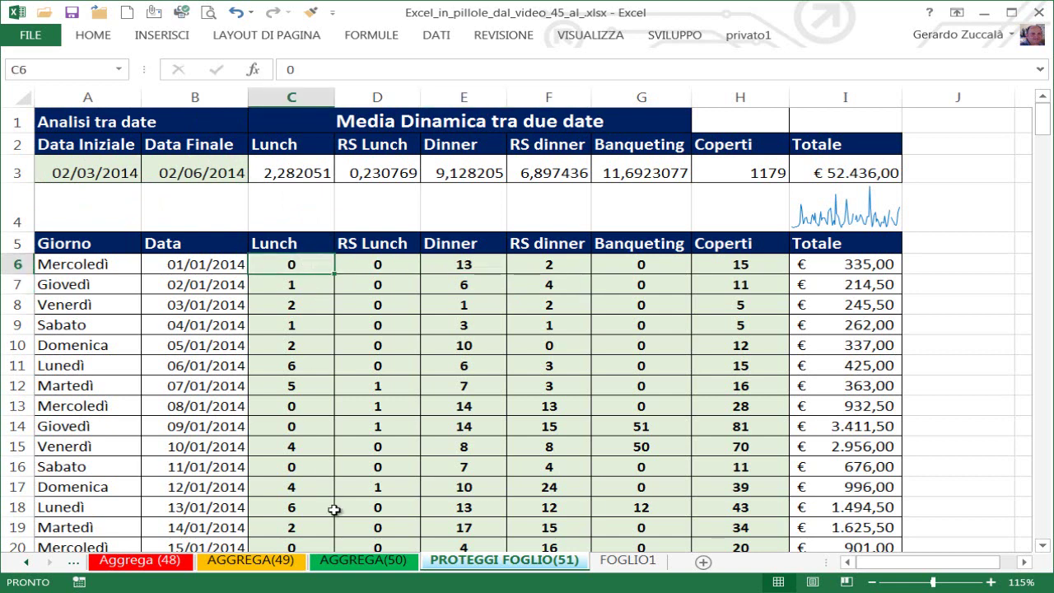
key("Tab")
key("Tab")
key("Tab")
key("Tab")
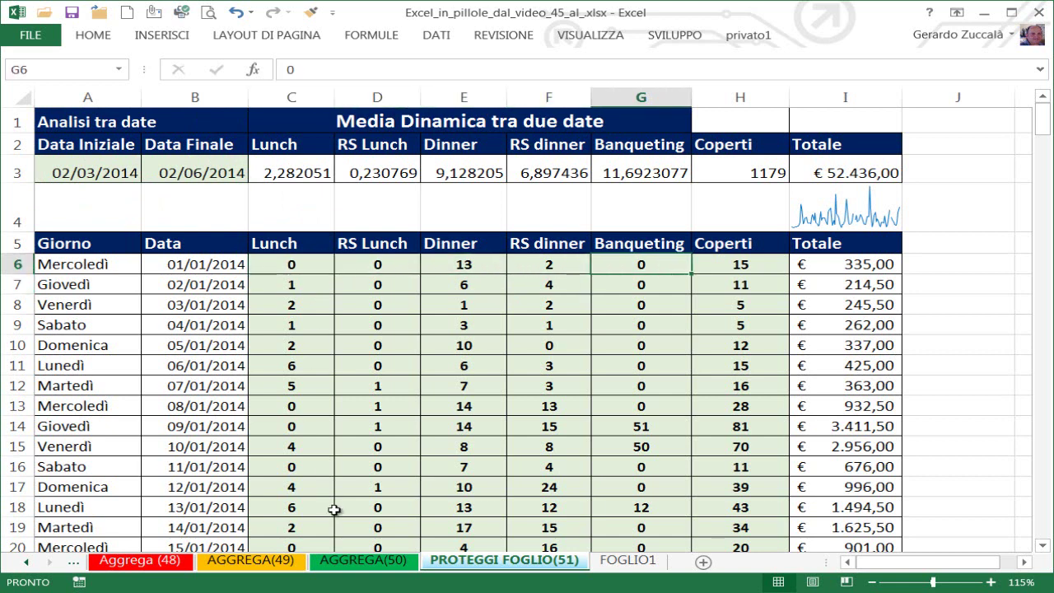
key("Tab")
key("Return")
key("Tab")
key("Tab")
key("Tab")
key("Tab")
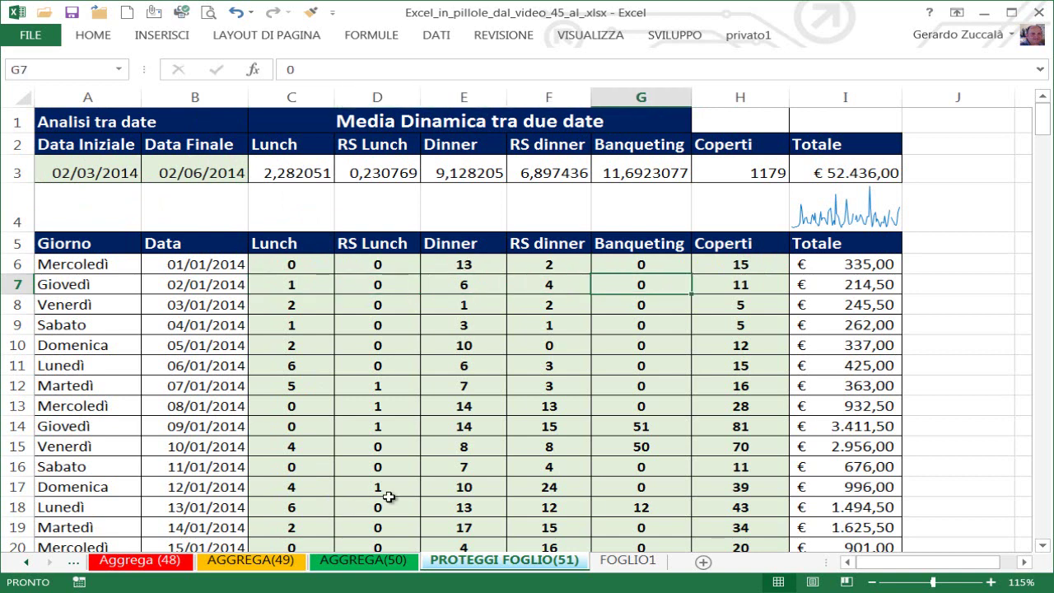
key("Tab")
key("Return")
key("Tab")
key("Tab")
key("Tab")
key("Tab")
key("Tab")
key("Return")
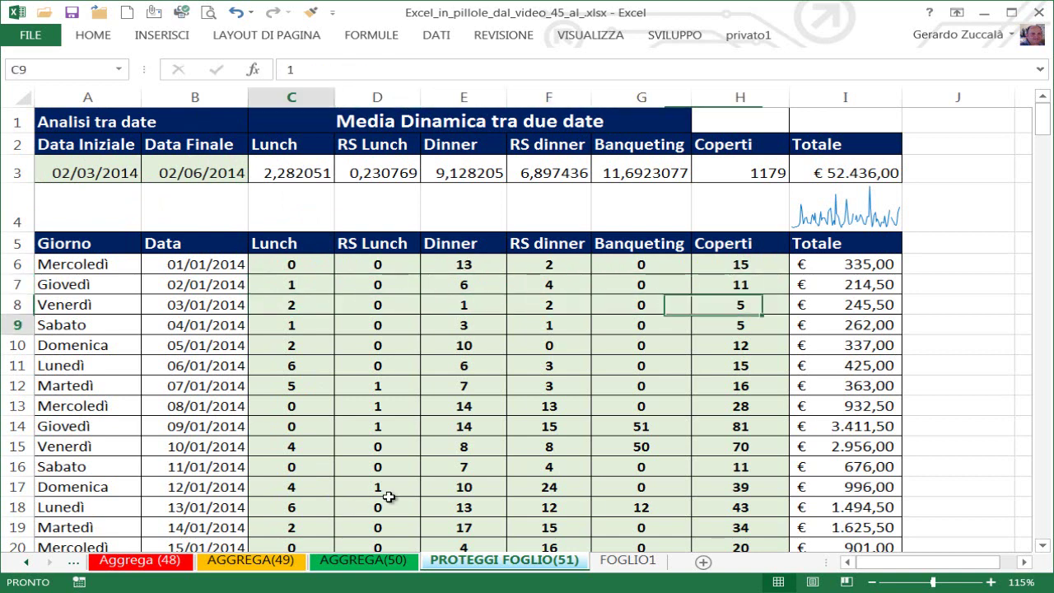
key("Tab")
key("Tab")
key("Tab")
key("Tab")
key("Tab")
key("Tab")
key("Tab")
key("Tab")
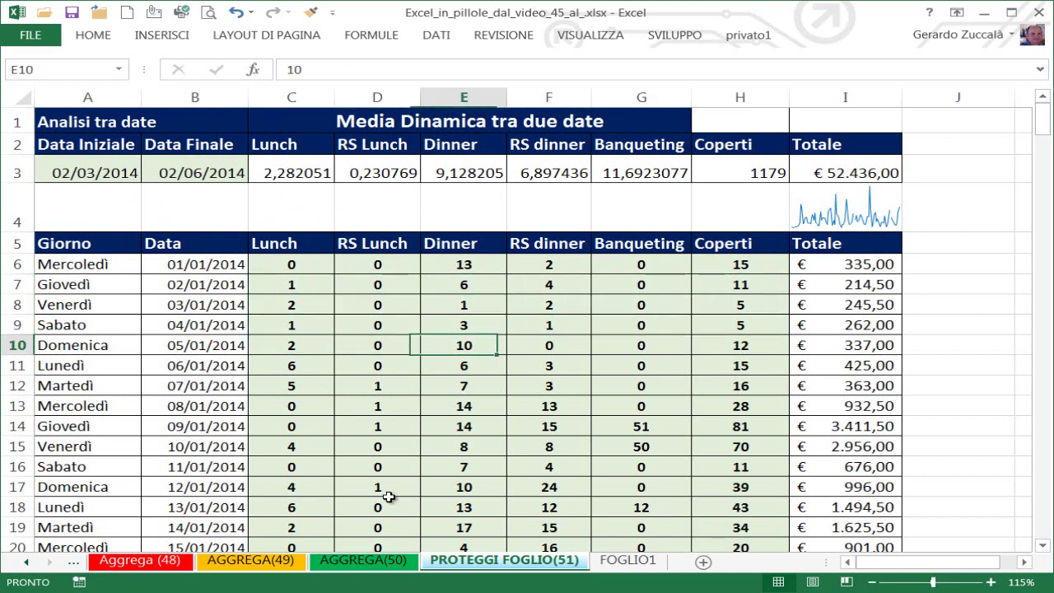
key("Tab")
key("Tab")
key("Tab")
key("Tab")
key("Tab")
key("Tab")
key("Tab")
key("Tab")
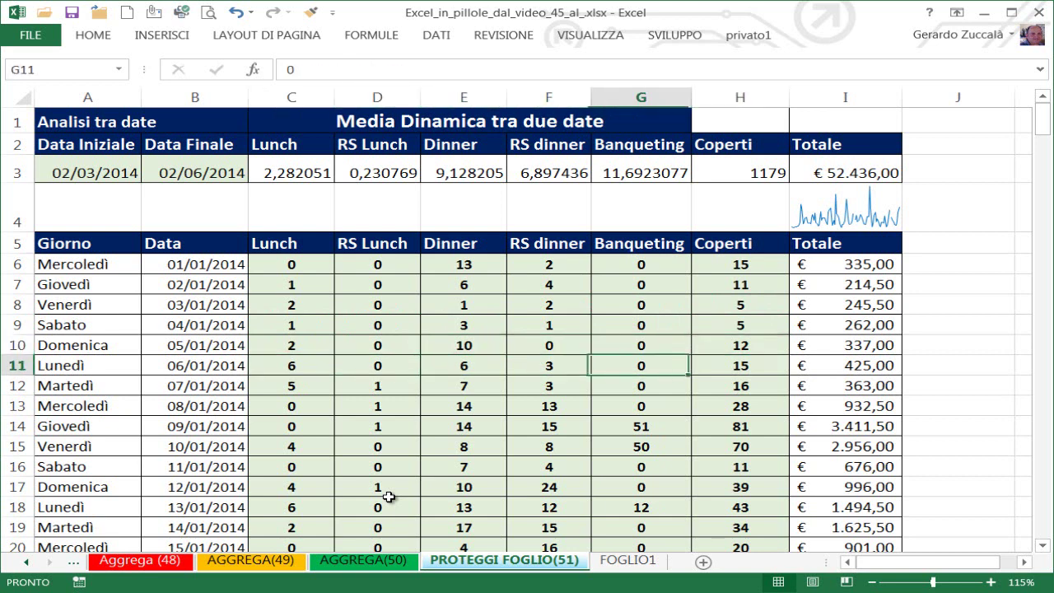
key("Tab")
key("Return")
key("Tab")
key("Tab")
key("Tab")
key("Tab")
key("Tab")
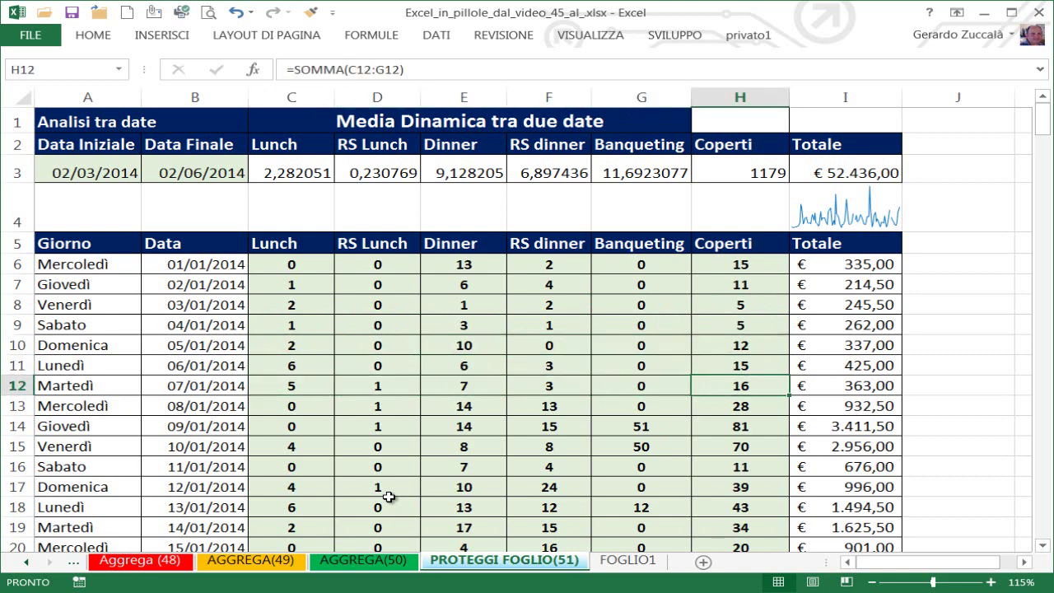
key("Return")
key("Tab")
key("Tab")
key("Tab")
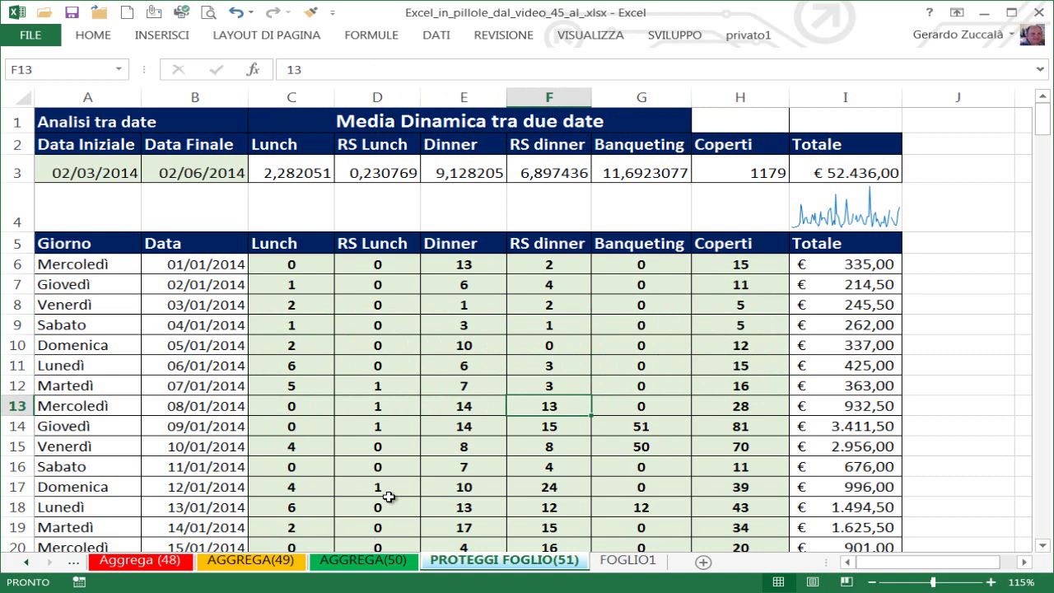